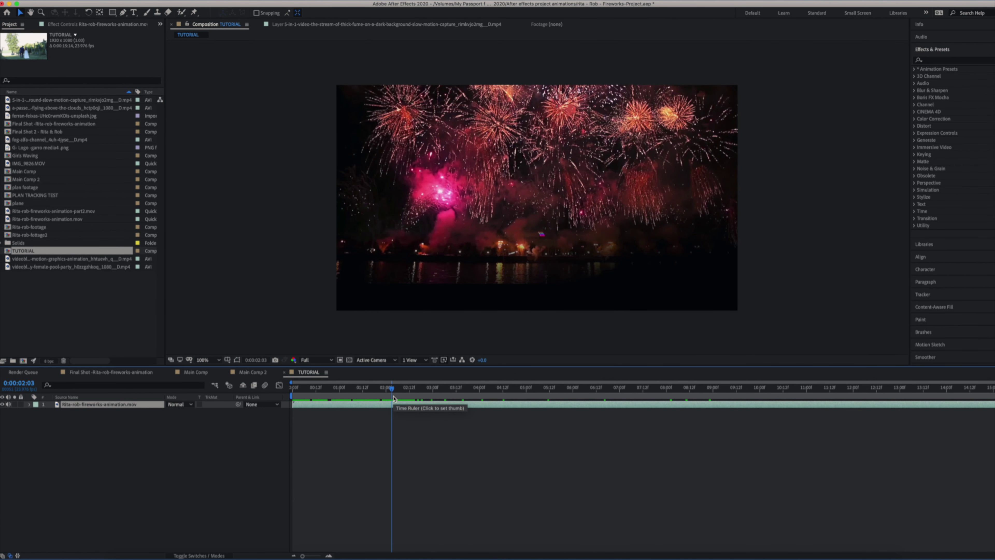
- Split the footage layer at 0:00:02:03, the frame where the fireworks shot begins
key("Page_Up")
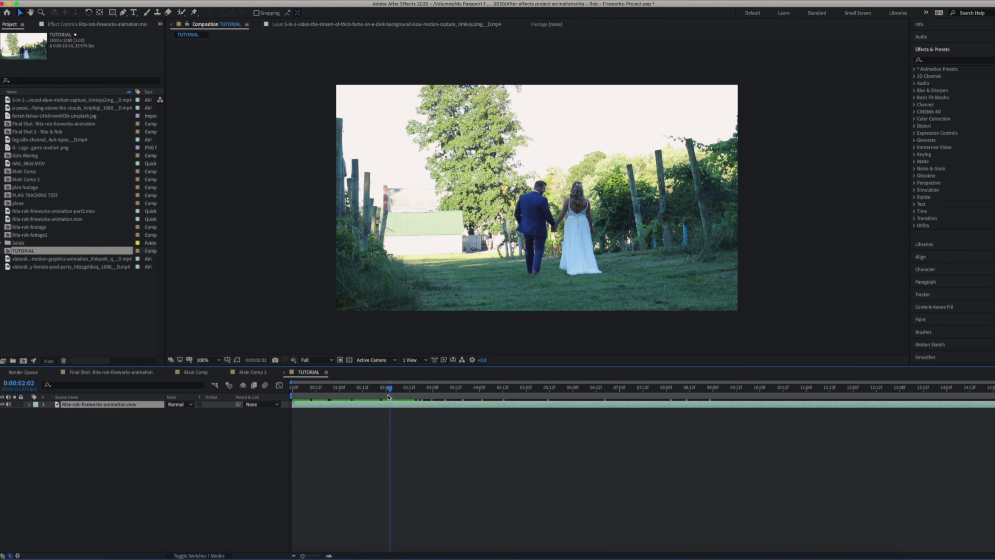
key("Page_Down")
left_click(38, 0)
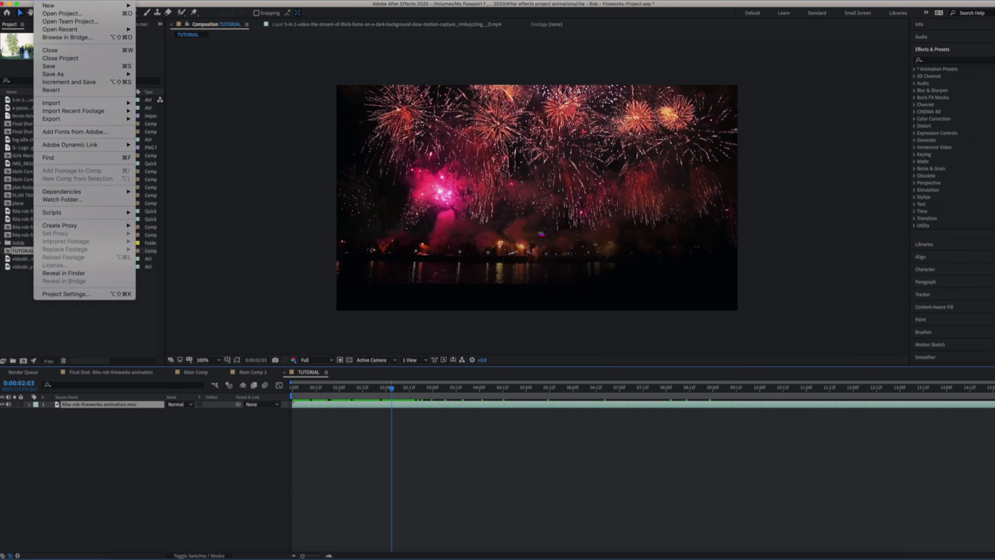
mouse_move(122, 1)
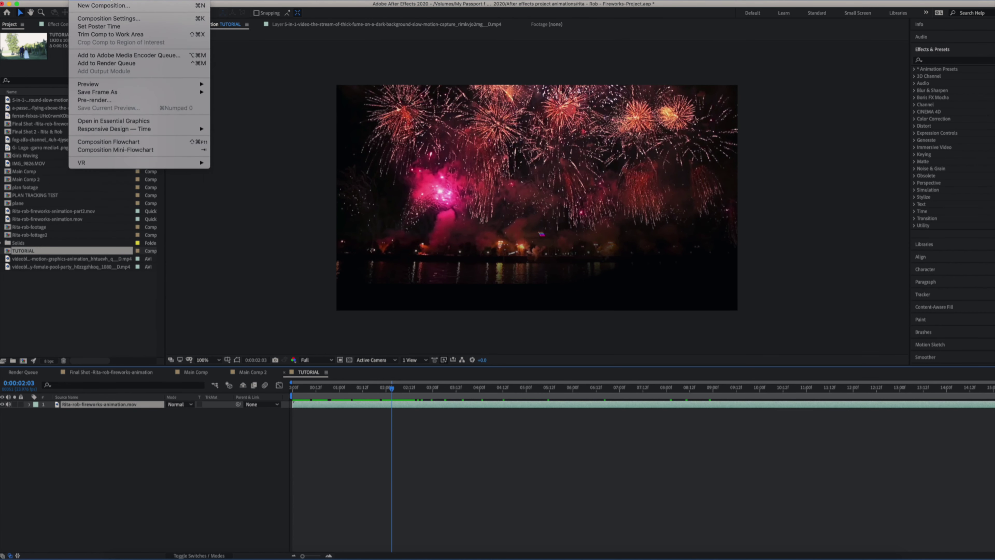
mouse_move(41, 0)
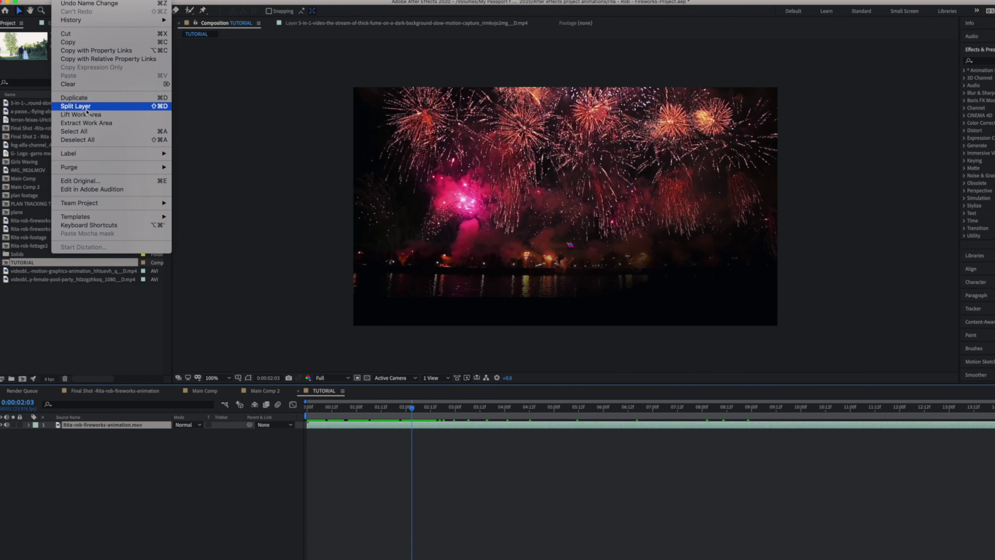
left_click(87, 112)
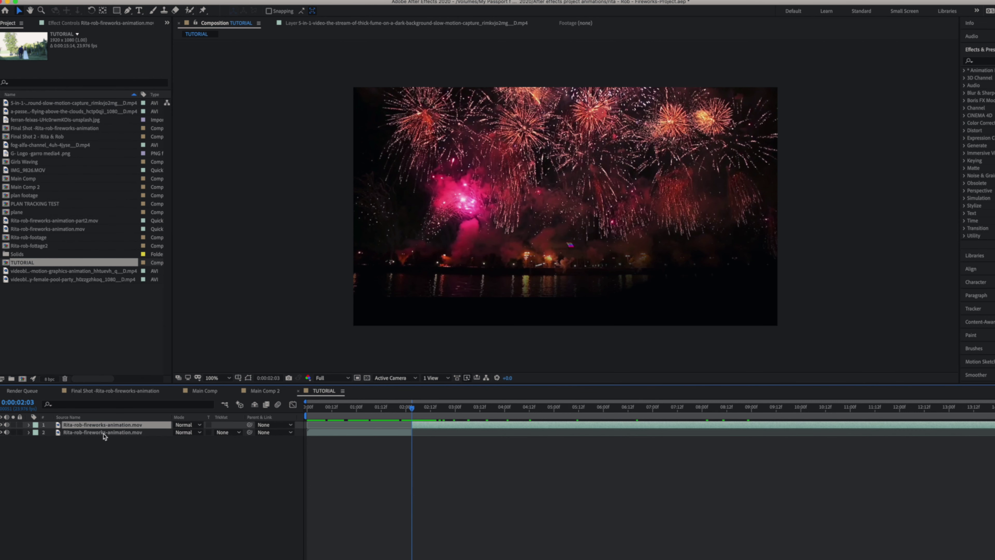
- Rename the layer holding the second half of the split footage to fireworks-animation.mov
right_click(110, 425)
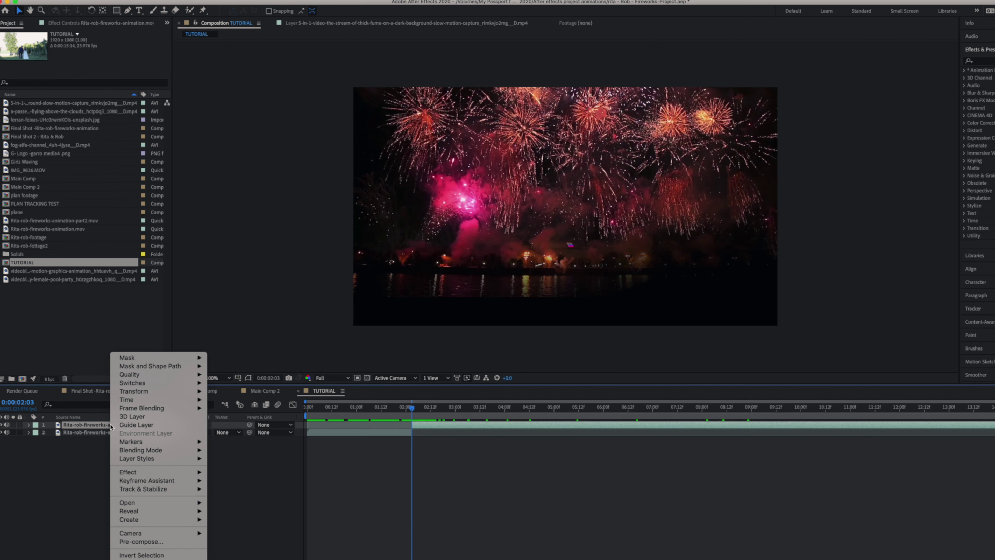
mouse_move(145, 523)
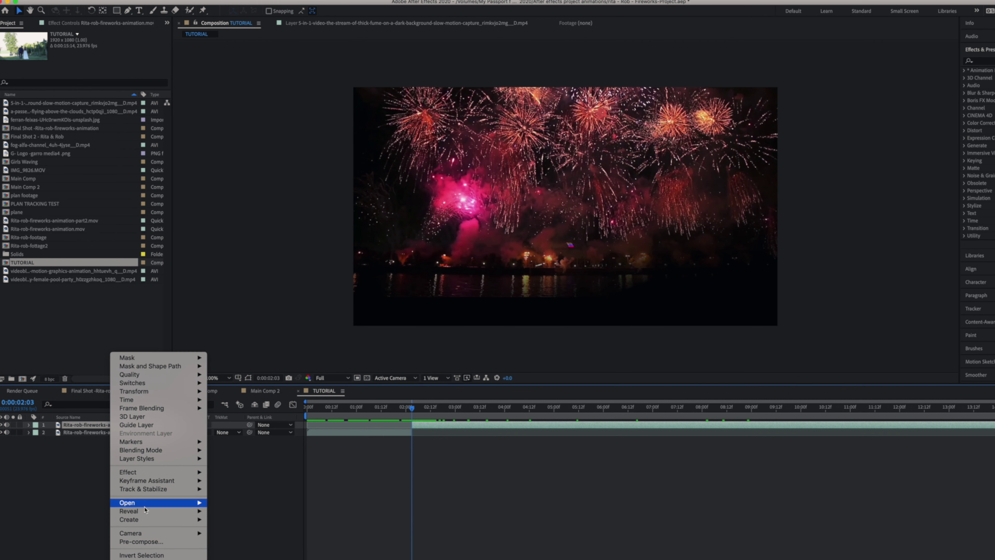
left_click(129, 559)
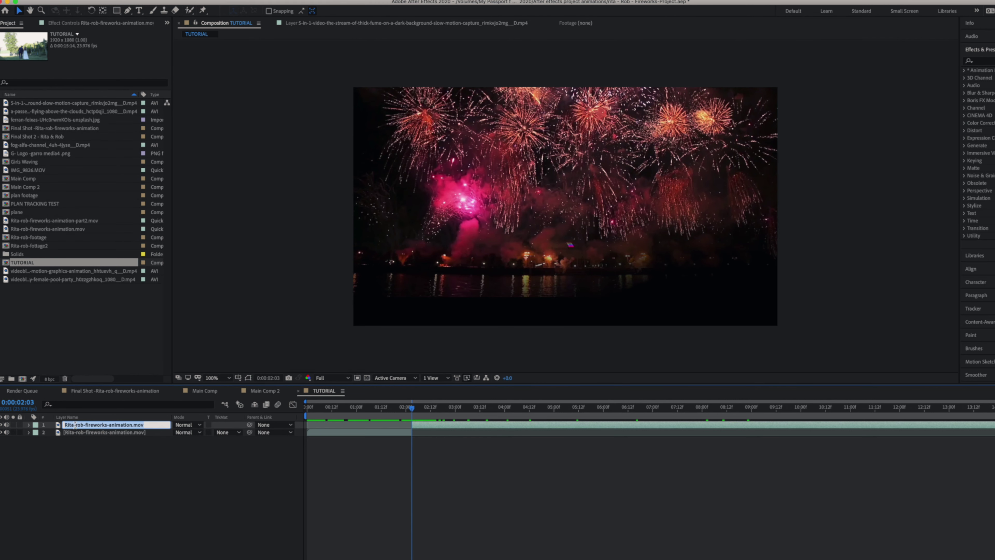
left_click(85, 425)
key("BackSpace")
key("BackSpace")
key("BackSpace")
key("BackSpace")
key("BackSpace")
key("BackSpace")
key("BackSpace")
key("BackSpace")
key("BackSpace")
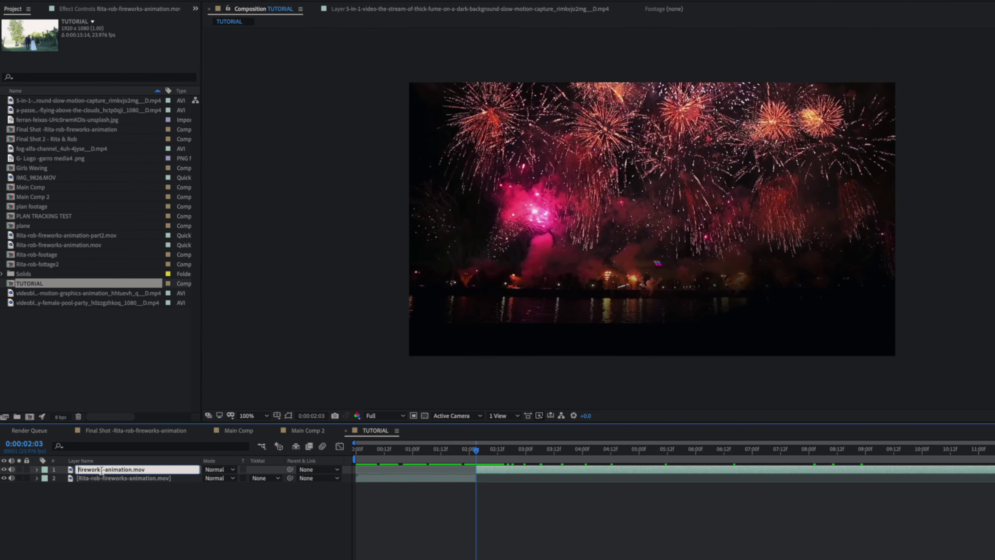
- Rename the layer holding the first half of the footage, keeping only the couple's first names
left_click(101, 479)
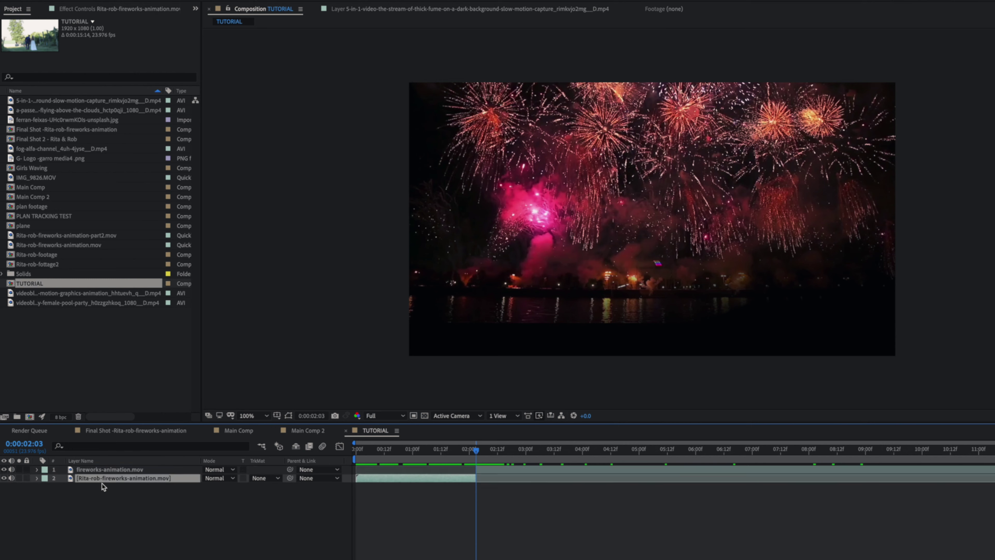
right_click(100, 479)
left_click(121, 559)
left_click_drag(100, 479, 237, 483)
key("BackSpace")
left_click(168, 500)
- Place the couple's layer above the fireworks layer and shorten the work area to end just past the couple's clip
left_click(100, 479)
left_click_drag(476, 454, 451, 457)
left_click_drag(106, 479, 100, 468)
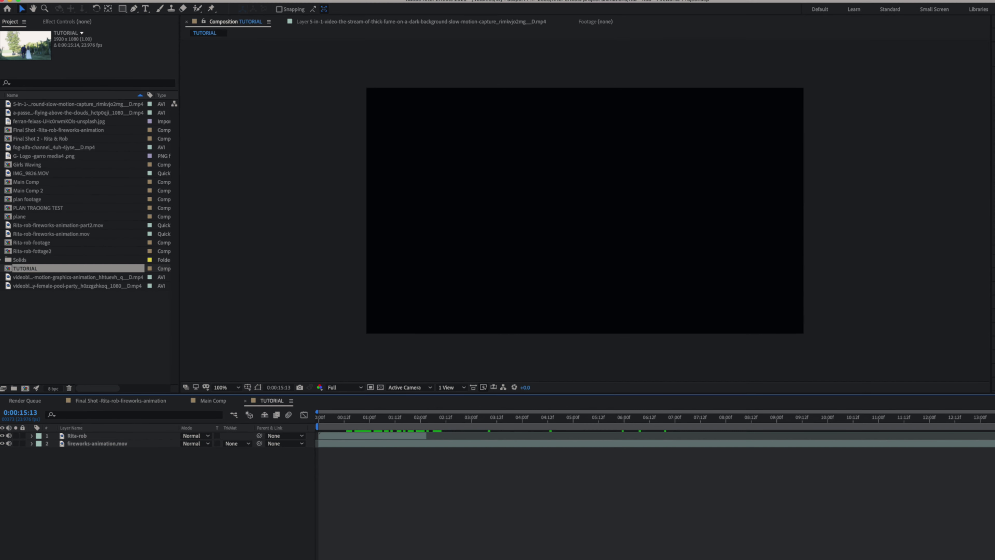
mouse_move(994, 427)
left_mouse_down()
mouse_move(736, 463)
mouse_move(407, 467)
mouse_move(431, 467)
left_mouse_up()
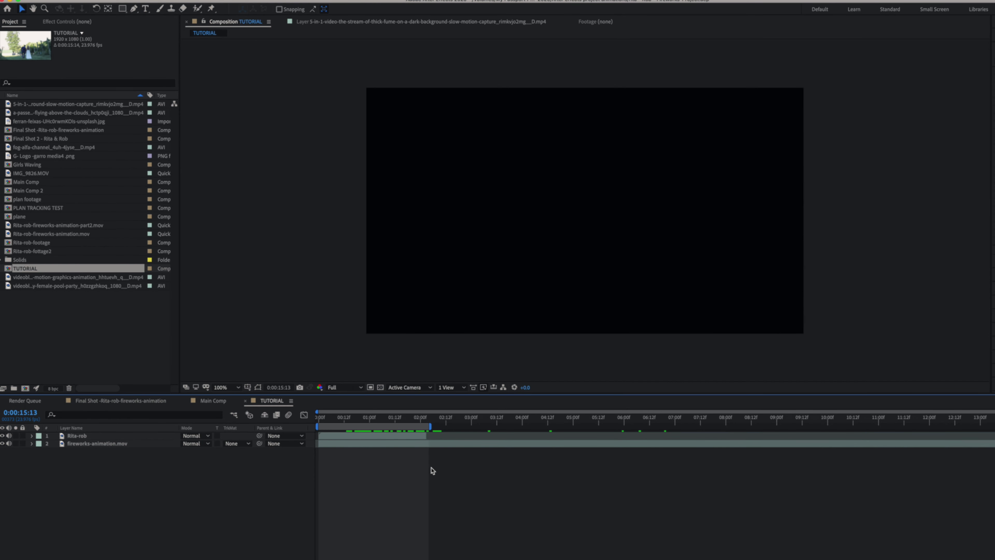
- At 0:00:01:17, draw a closed Pen tool mask loosely around the walking couple on their layer
left_click_drag(359, 419, 380, 424)
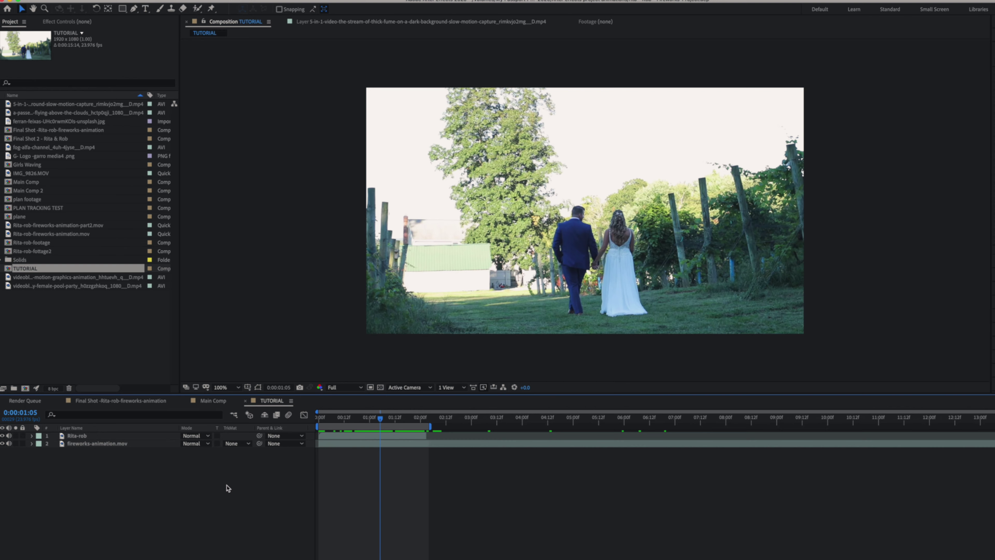
left_click_drag(380, 421, 406, 429)
left_click(2, 436)
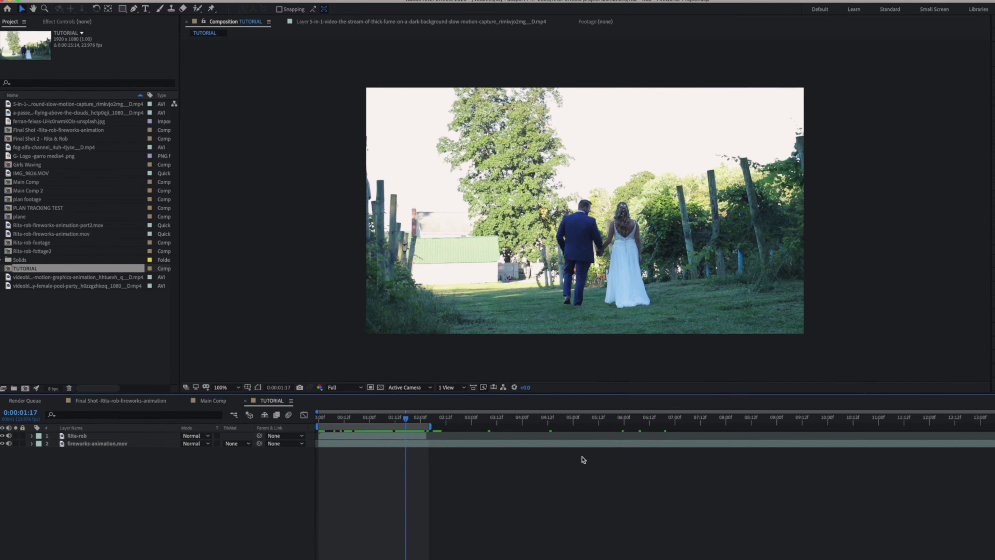
left_click(80, 436)
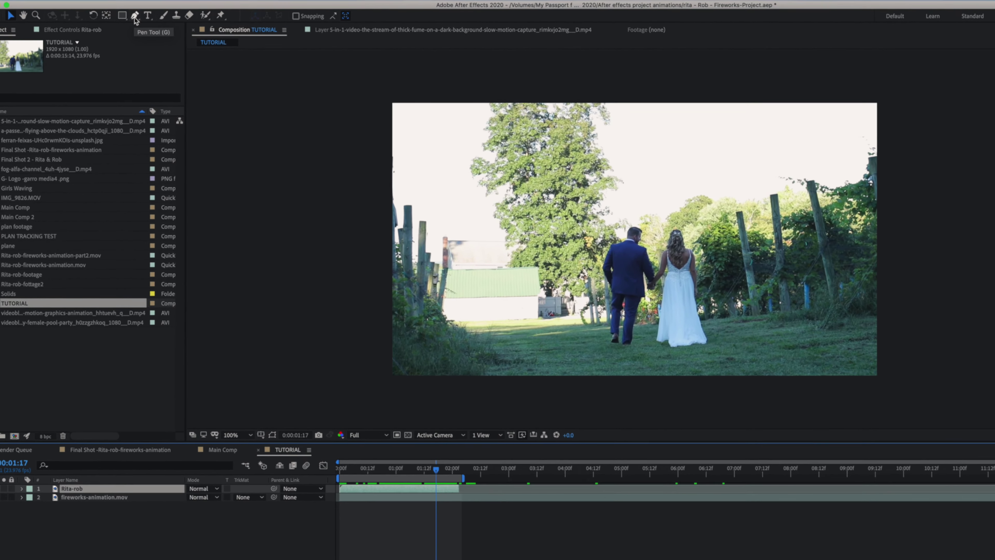
left_click(135, 17)
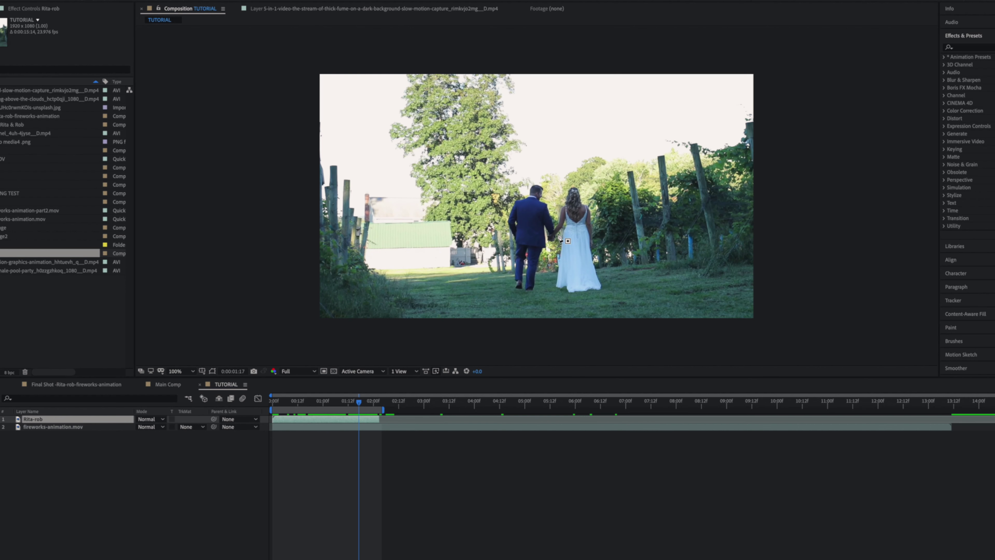
left_click(510, 283)
left_click(511, 246)
left_click(504, 224)
left_click(510, 203)
left_click(529, 181)
left_click(542, 181)
left_click(549, 192)
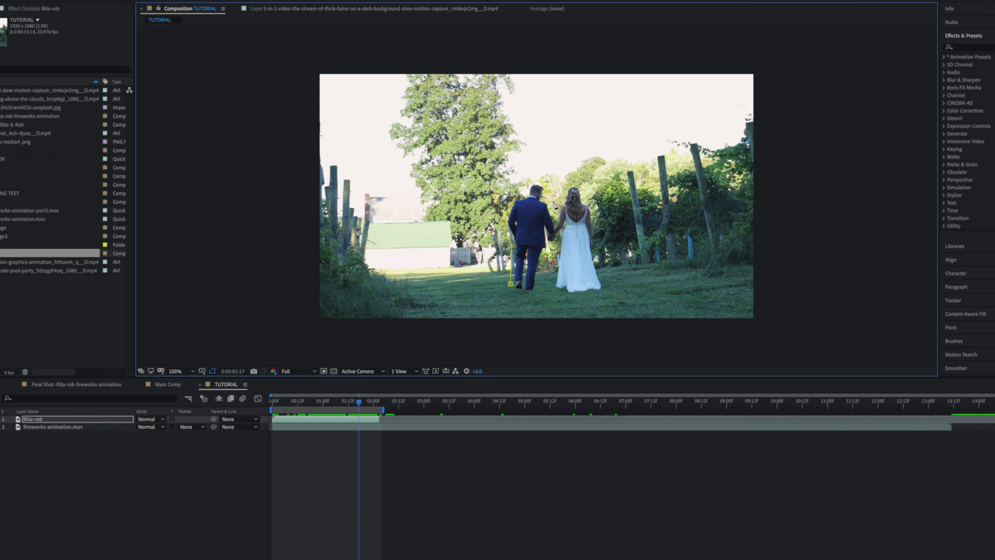
left_click(554, 205)
left_click(562, 185)
left_click(580, 183)
left_click(590, 193)
left_click(598, 219)
left_click(598, 248)
left_click(609, 267)
left_click(609, 287)
left_click(588, 292)
left_click(566, 295)
left_click(550, 292)
left_click(526, 296)
left_click(510, 291)
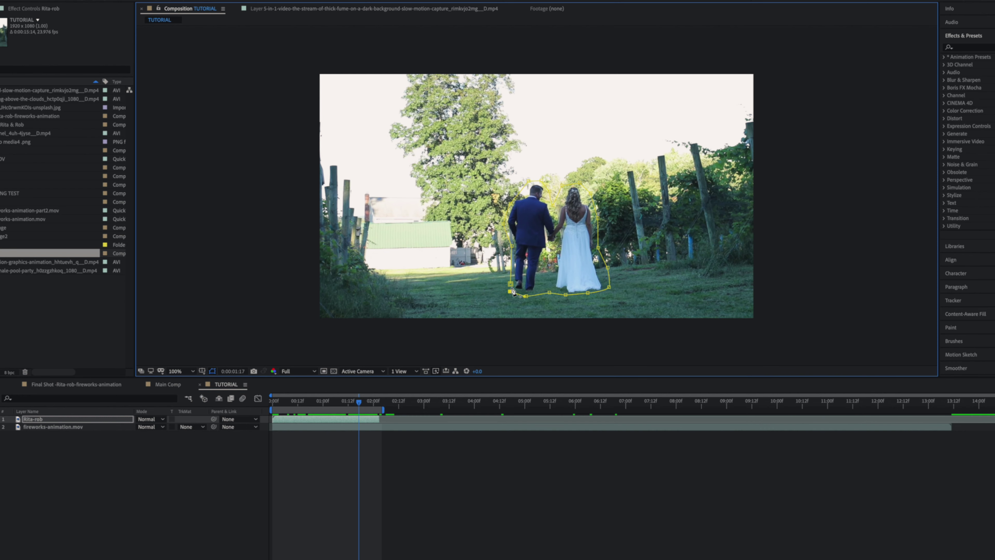
left_click(510, 283)
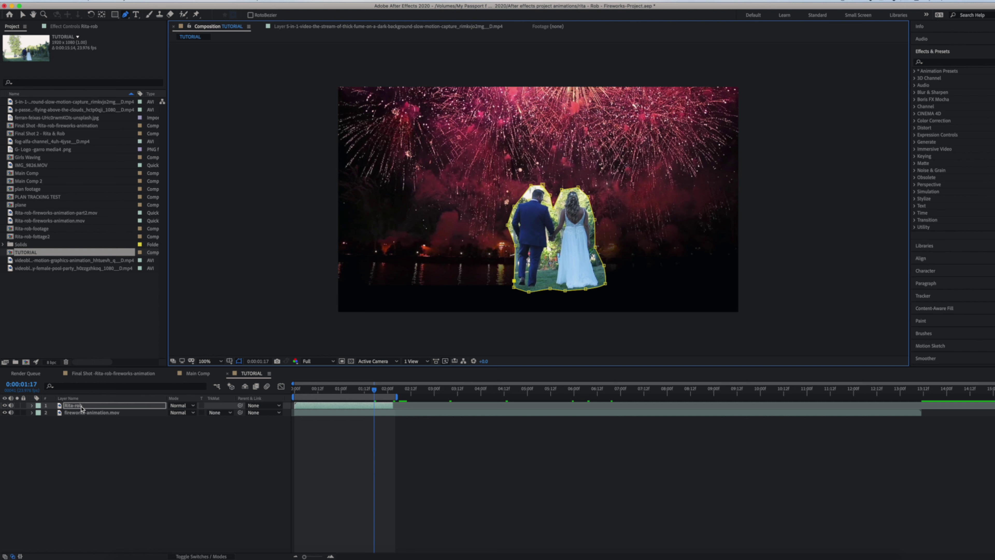
- Set the couple mask's mode to None and enable Mask Path keyframing at 0:00:01:17
key("m")
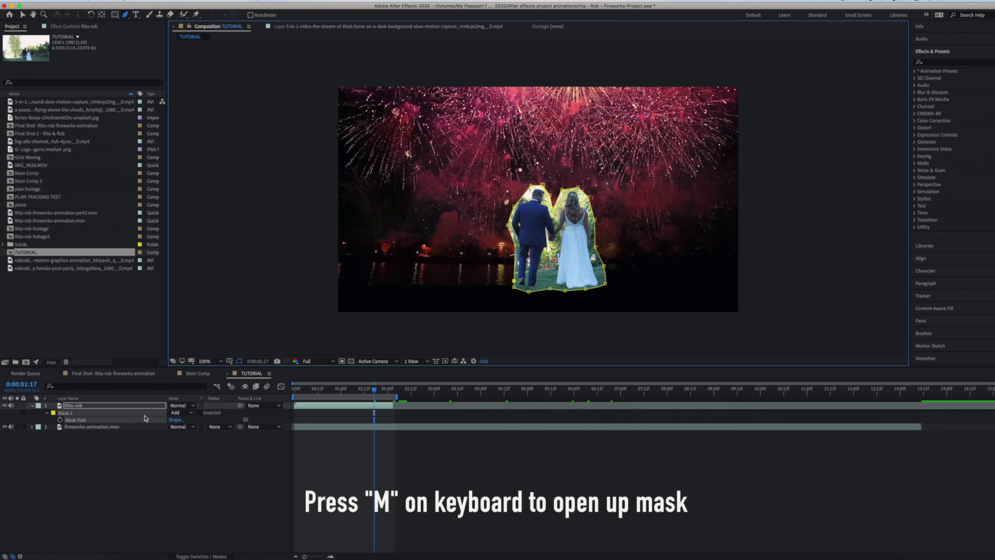
left_click(185, 413)
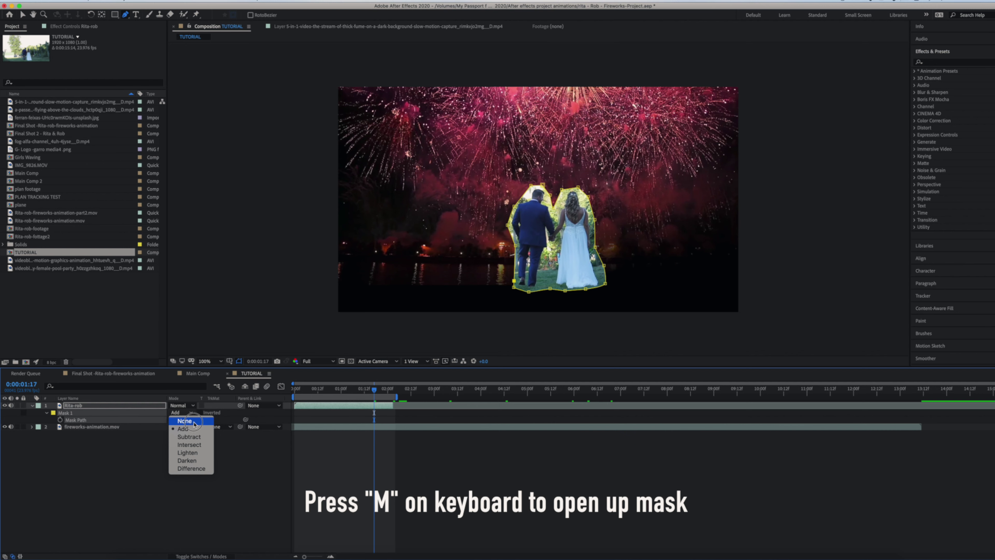
left_click(195, 424)
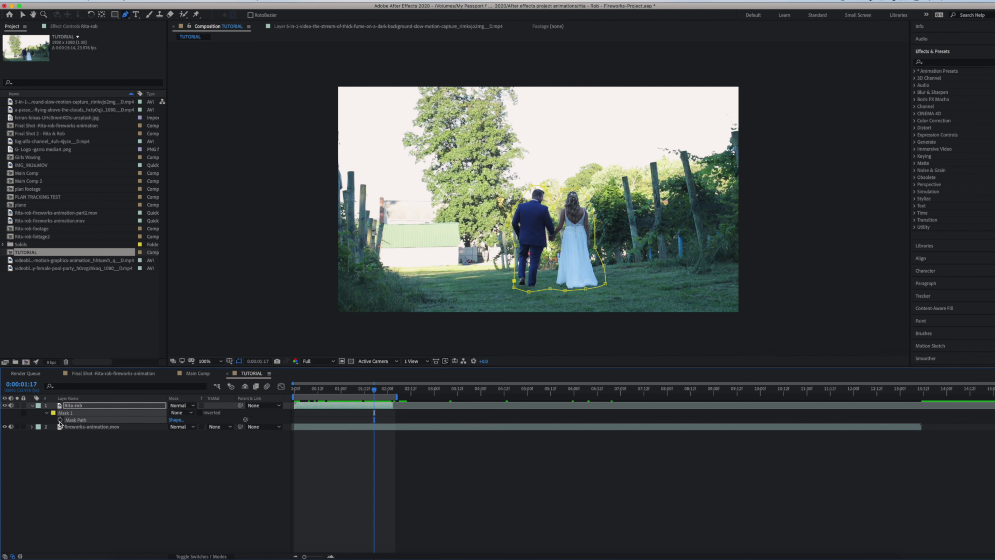
left_click(61, 420)
- At 0:00:01:08, reposition the mask path around the couple to follow their movement
left_click_drag(375, 393, 358, 394)
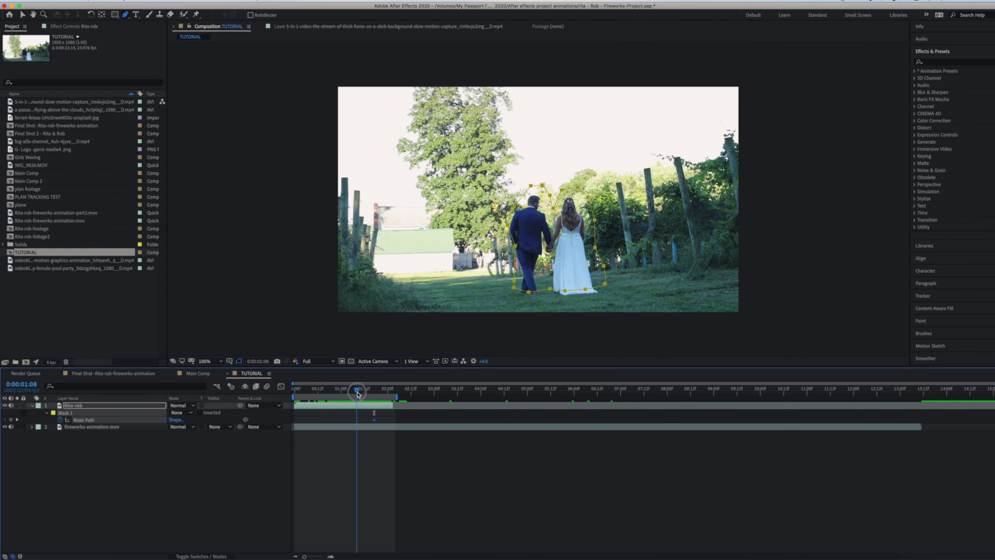
left_click_drag(515, 245, 510, 252)
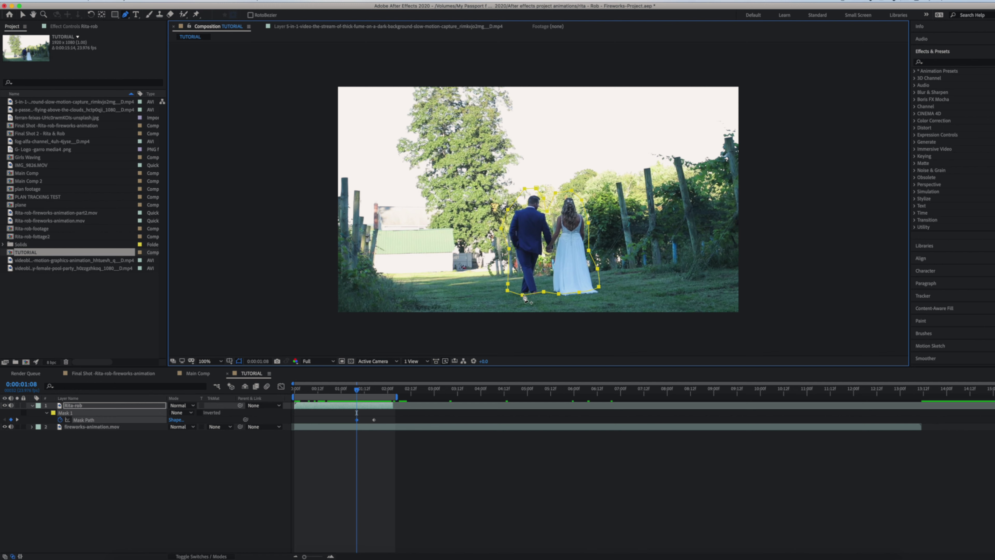
left_click_drag(522, 295, 523, 295)
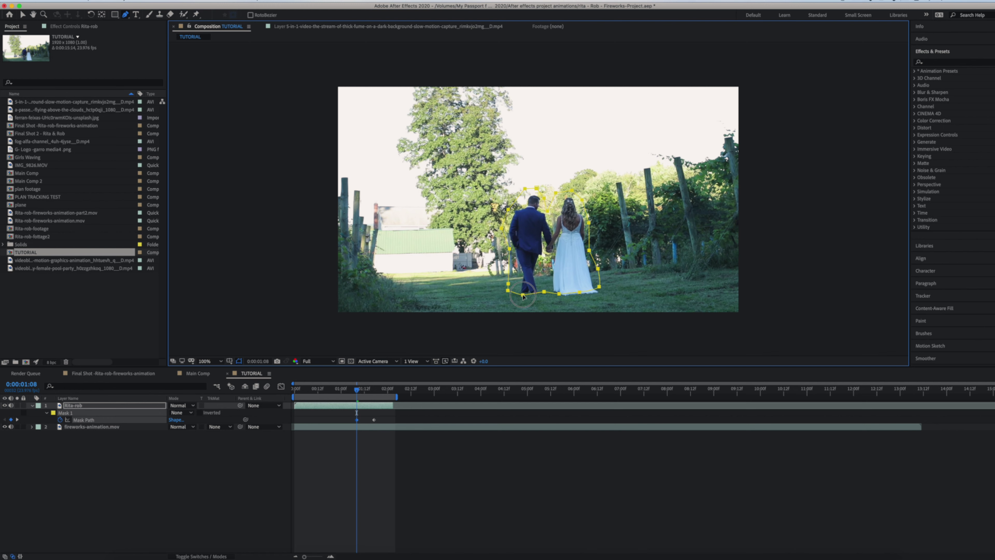
left_click(474, 334)
left_click(523, 294)
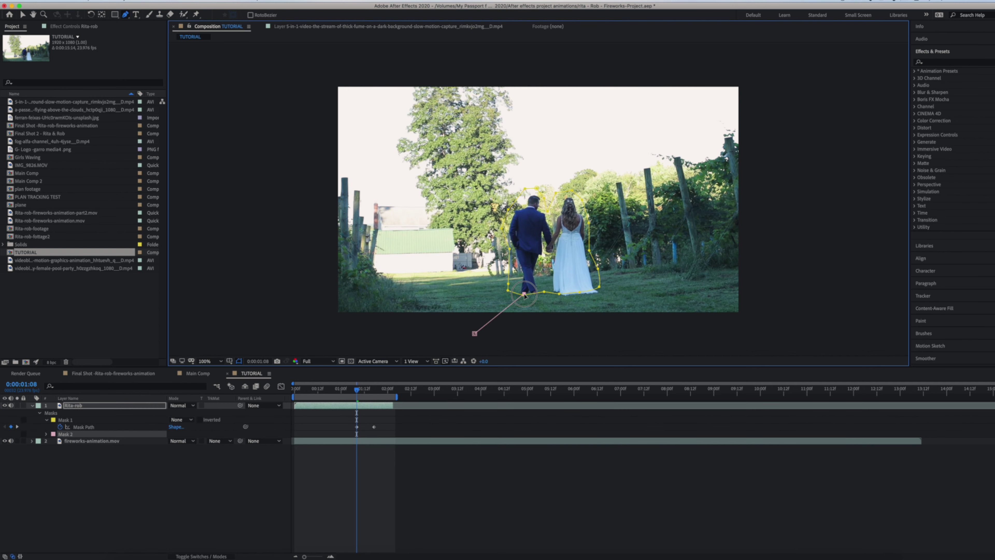
left_click(68, 0)
left_click(73, 7)
left_click(23, 15)
left_click(68, 0)
left_click(72, 7)
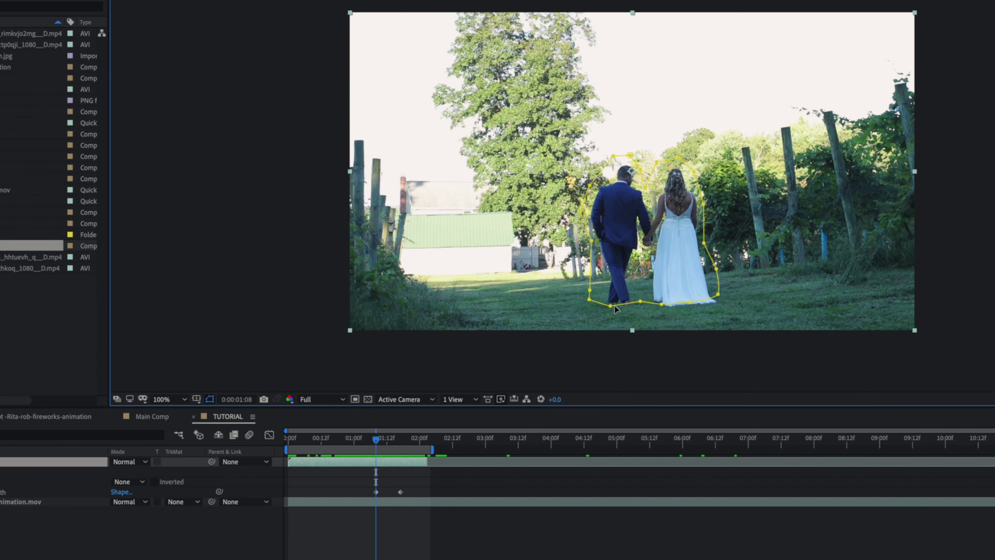
- Refine the mask at 0:00:01:08 by adjusting points around the couple's feet, the dress and the groom's head
left_click_drag(615, 305, 614, 314)
left_click_drag(661, 304, 679, 313)
left_click_drag(691, 302, 729, 294)
left_click_drag(704, 243, 708, 239)
left_click_drag(635, 162, 640, 159)
left_click_drag(645, 187, 650, 187)
- Keyframe the mask path at two frames shortly before 0:00:01:00, adjusting points beside the dress and the groom
left_click_drag(377, 440, 340, 443)
left_click_drag(640, 310, 690, 319)
left_click_drag(712, 311, 722, 314)
mouse_move(340, 441)
left_mouse_down()
mouse_move(365, 443)
mouse_move(351, 442)
left_mouse_up()
left_click_drag(592, 240, 582, 238)
mouse_move(351, 443)
left_mouse_down()
mouse_move(325, 445)
mouse_move(341, 444)
left_mouse_up()
left_click_drag(591, 239, 576, 232)
- Adjust the mask points around the heads and feet around 0:00:00:08 and near the first frames of the clip
left_click_drag(341, 442, 310, 439)
left_click_drag(651, 188, 648, 166)
mouse_move(311, 438)
left_mouse_down()
mouse_move(299, 435)
mouse_move(308, 438)
left_mouse_up()
left_click_drag(602, 308, 594, 313)
left_click_drag(603, 320, 644, 345)
left_click_drag(308, 440, 292, 439)
left_click_drag(583, 303, 565, 304)
- At 0:00:02:02, reshape the mask path around the couple's heads, right side, feet and the groom's left shoulder
left_click_drag(311, 442, 426, 442)
left_click_drag(643, 148, 646, 126)
left_click_drag(654, 183, 662, 151)
left_click_drag(646, 126, 652, 120)
left_click_drag(688, 154, 698, 134)
mouse_move(712, 199)
left_mouse_down()
mouse_move(761, 184)
mouse_move(722, 194)
left_mouse_up()
left_click_drag(713, 238, 730, 267)
left_click_drag(670, 299, 646, 290)
left_click_drag(619, 301, 605, 282)
left_click_drag(588, 207, 586, 174)
double_click(586, 174)
key("Return")
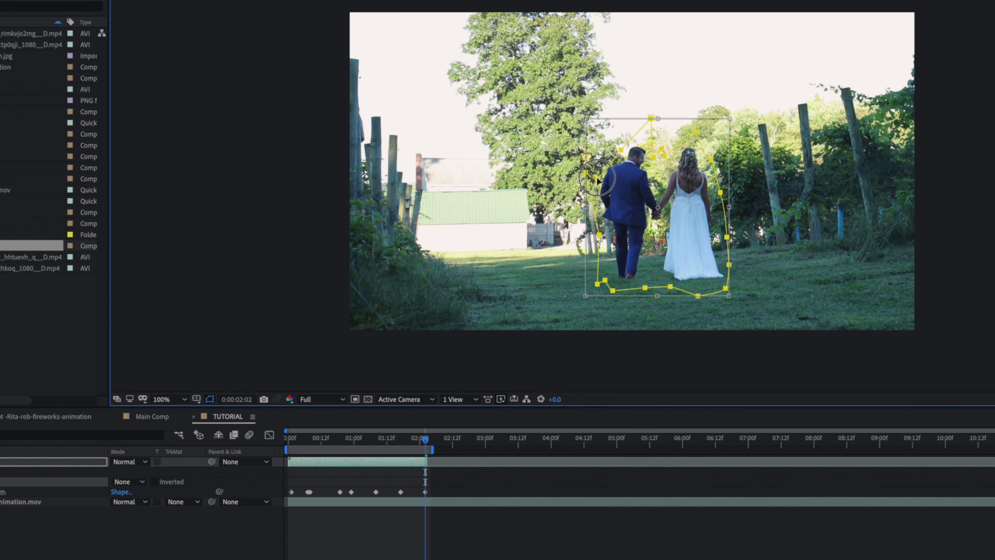
- Deselect the mask points and correct the point beside the groom's shoulder at an earlier keyframe before 0:00:01:00
key("super+shift+a")
left_click(593, 169)
left_click_drag(425, 441, 340, 442)
left_click_drag(591, 188, 585, 183)
left_click(337, 442)
- Return to 0:00:00:00 and set the couple mask's mode to Subtract
left_click_drag(337, 441, 312, 448)
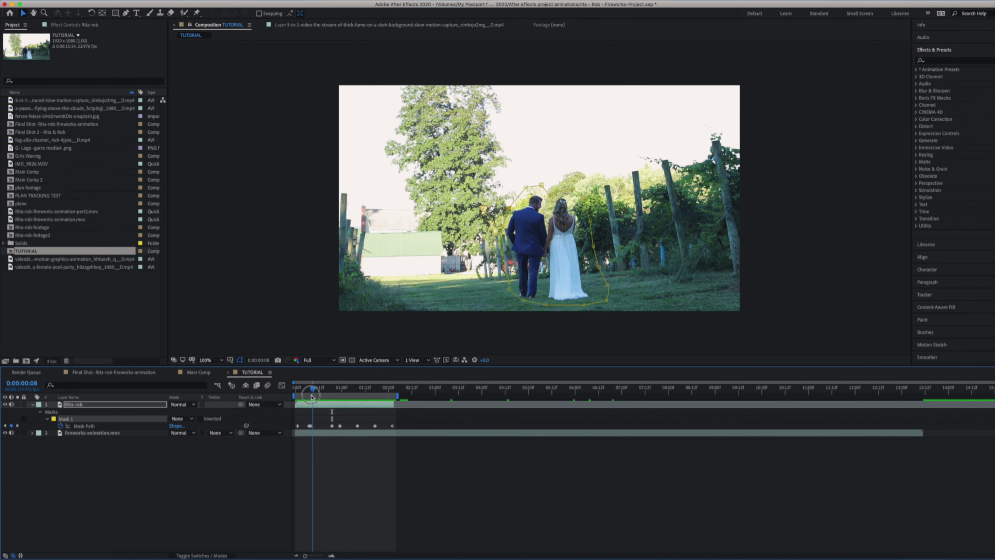
left_click_drag(311, 395, 291, 396)
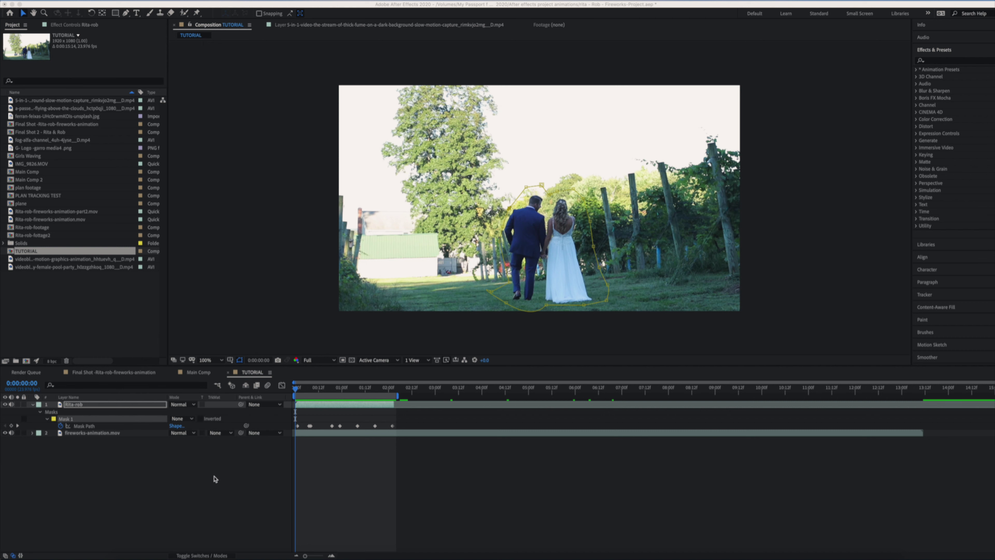
left_click(296, 393)
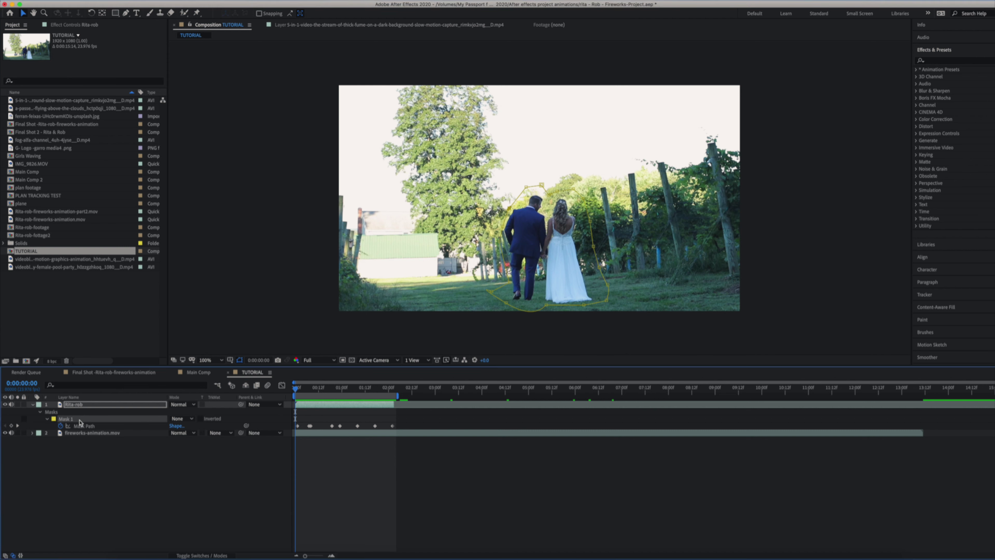
left_click(187, 420)
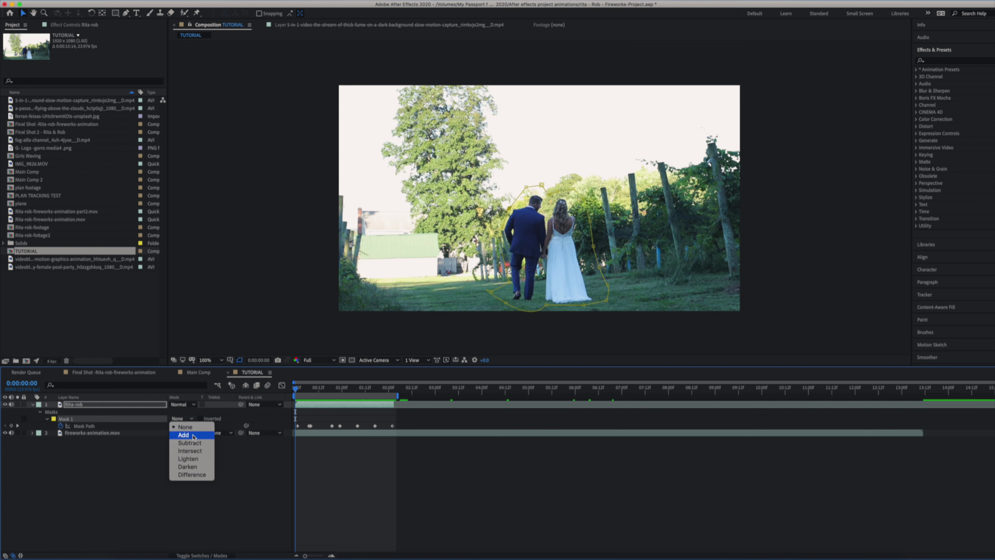
left_click(198, 443)
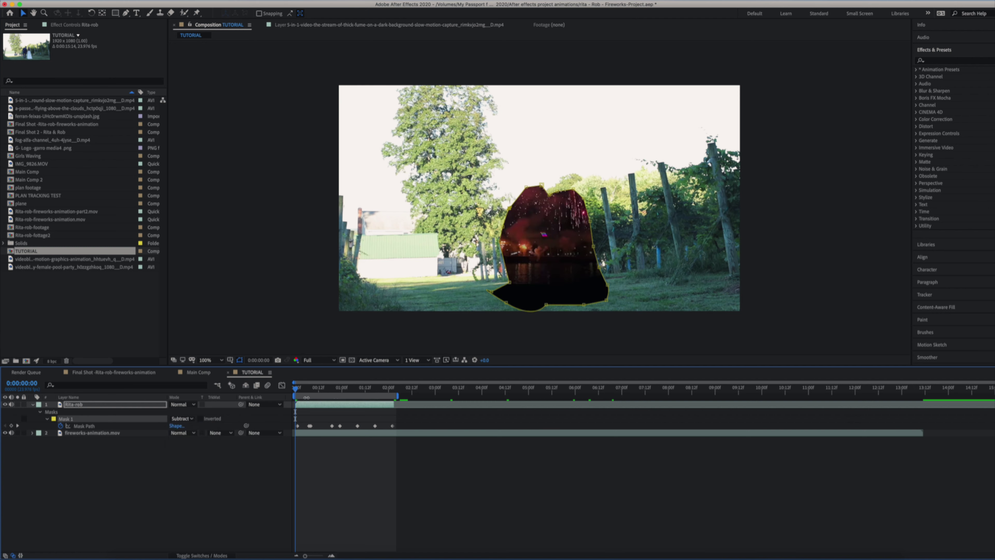
- Pre-compose the masked couple footage layer as "Tutorial pre comp", moving all attributes into the new composition and opening it
mouse_move(295, 390)
left_mouse_down()
mouse_move(367, 392)
mouse_move(300, 394)
left_mouse_up()
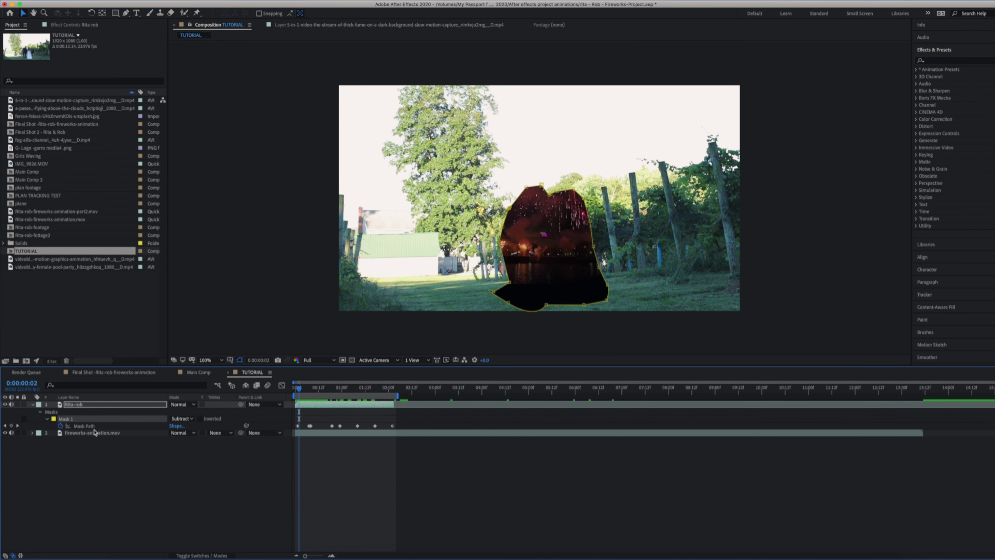
right_click(115, 407)
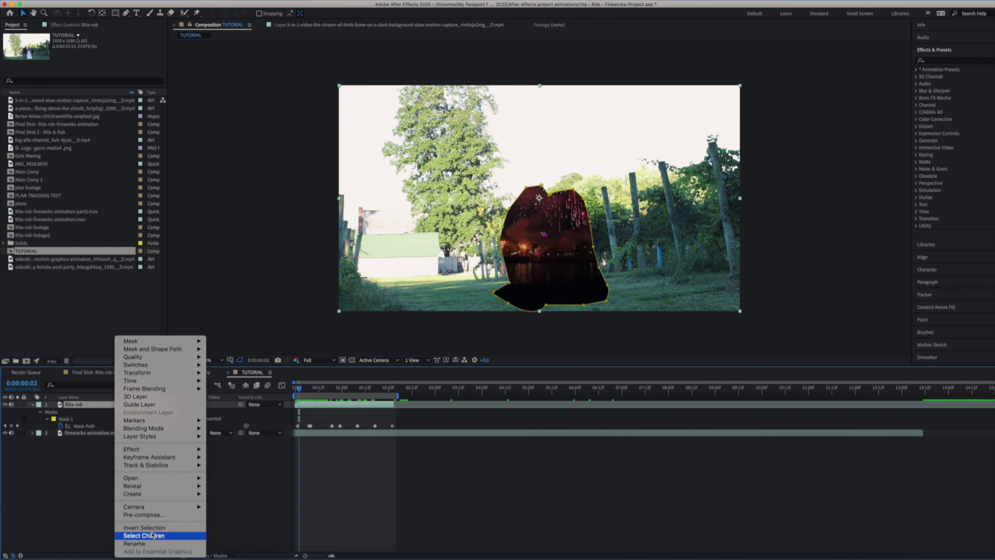
left_click(154, 515)
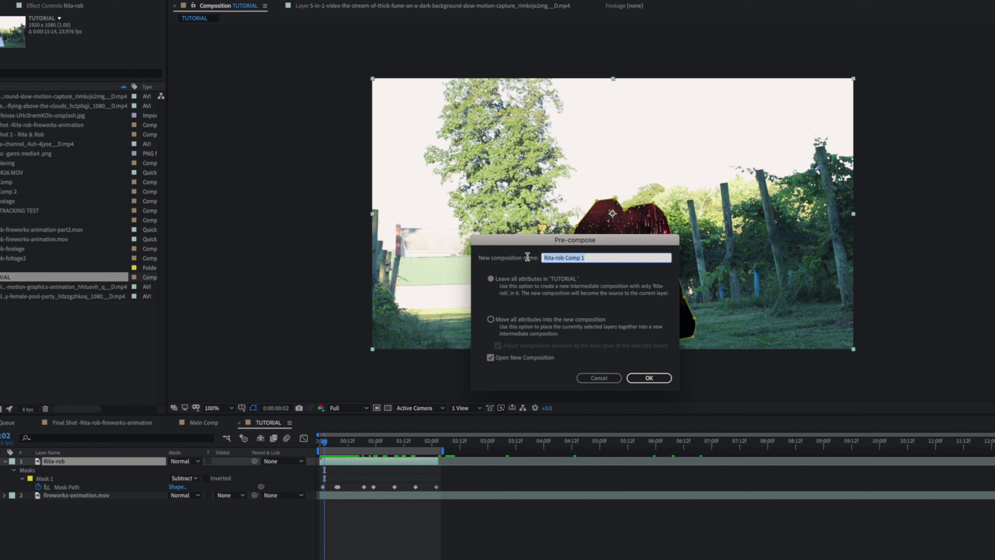
type("Tutorial")
left_click(492, 319)
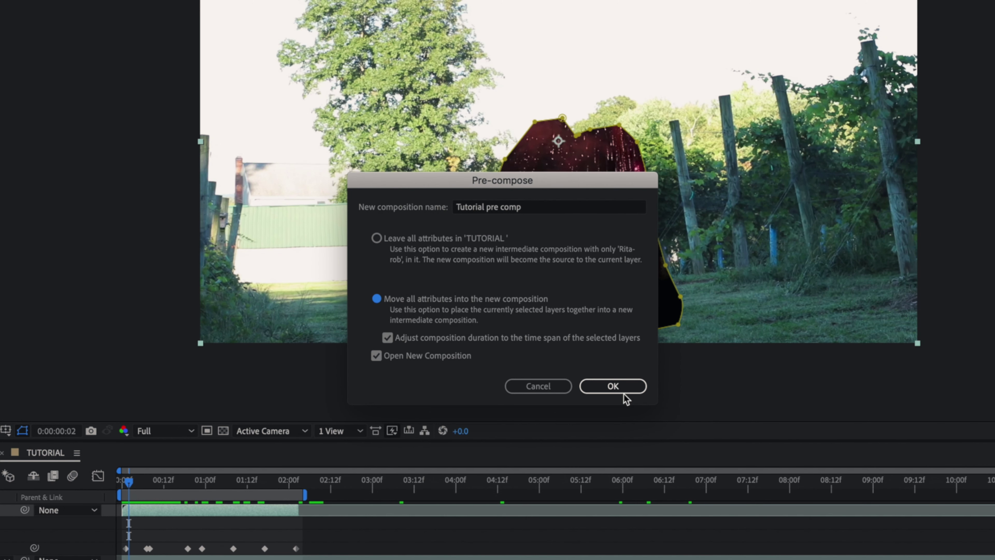
left_click(649, 379)
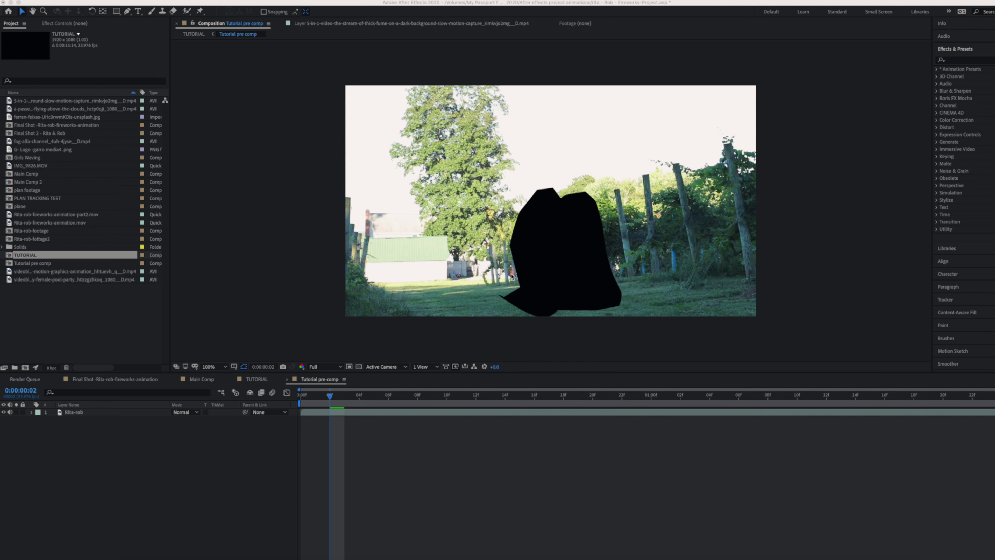
- Run Track Camera on the masked couple footage in the pre-comp and check the solved track points up to 0:00:00:12
left_click(320, 382)
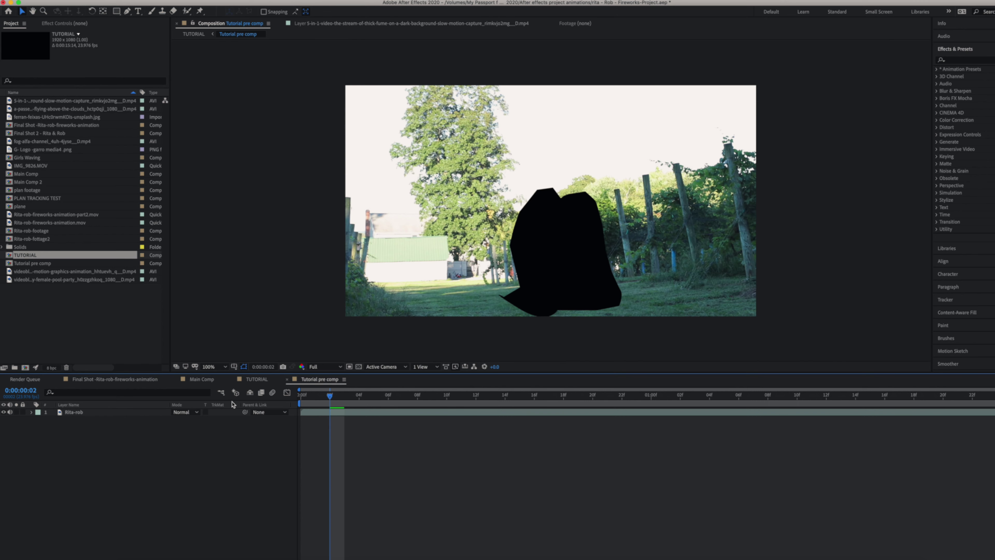
left_click(913, 302)
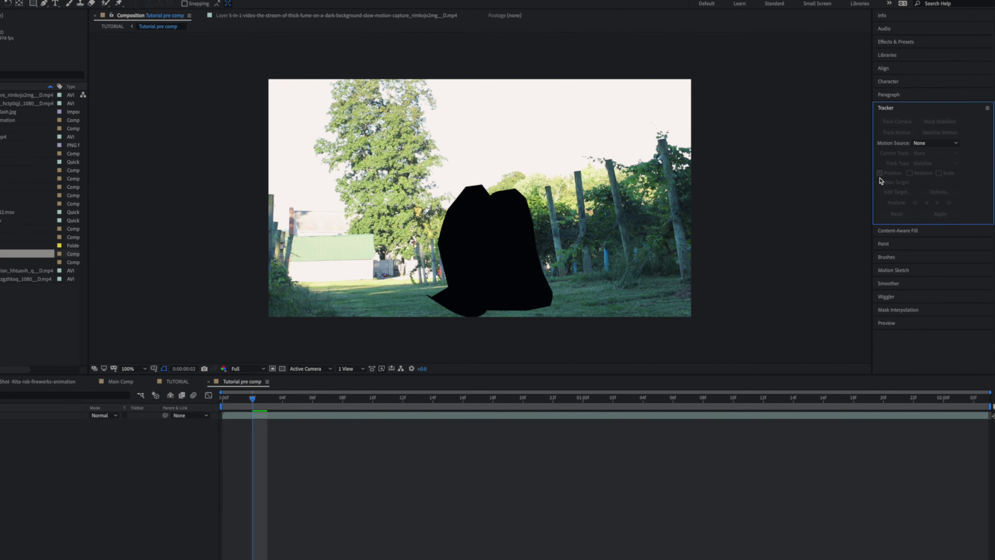
left_click(49, 419)
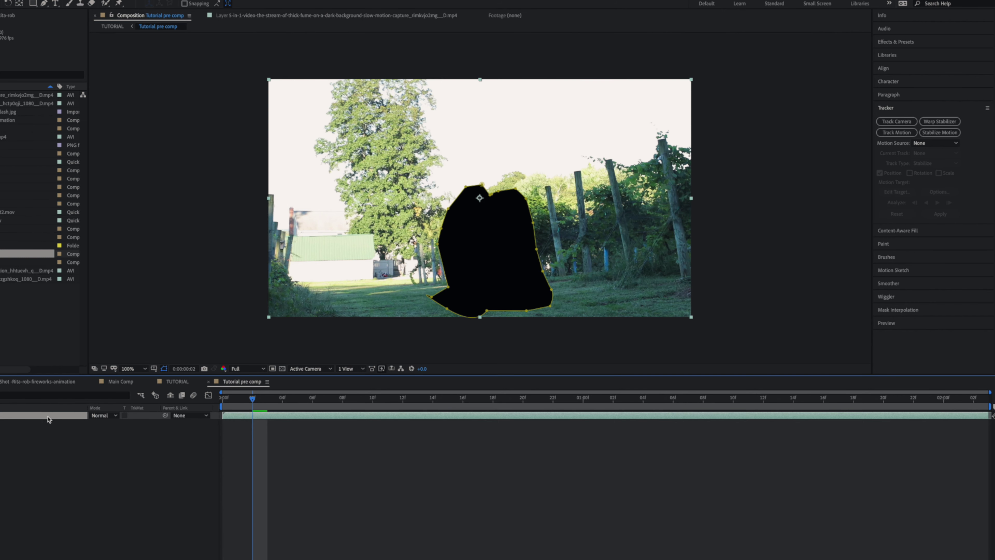
left_click(897, 122)
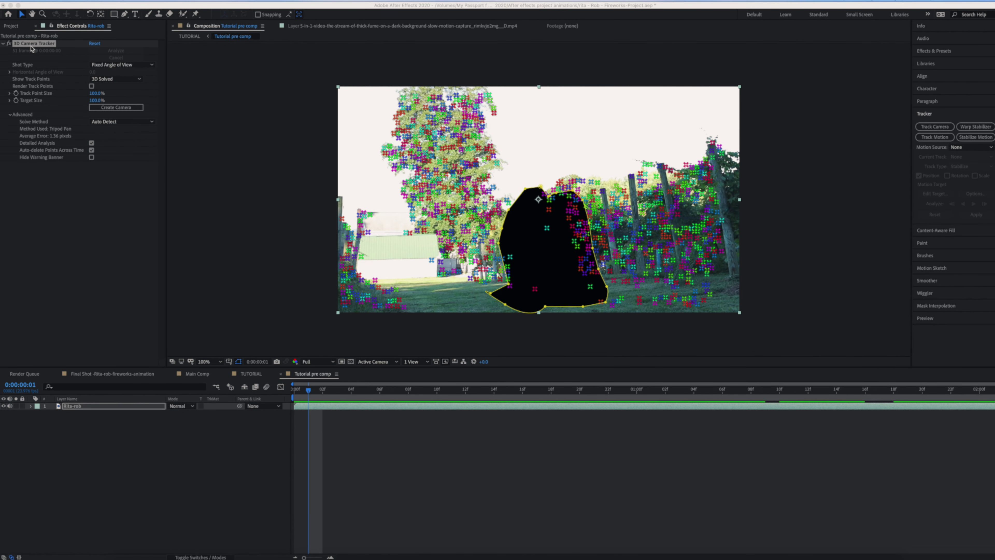
left_click(31, 46)
left_click_drag(310, 393, 467, 417)
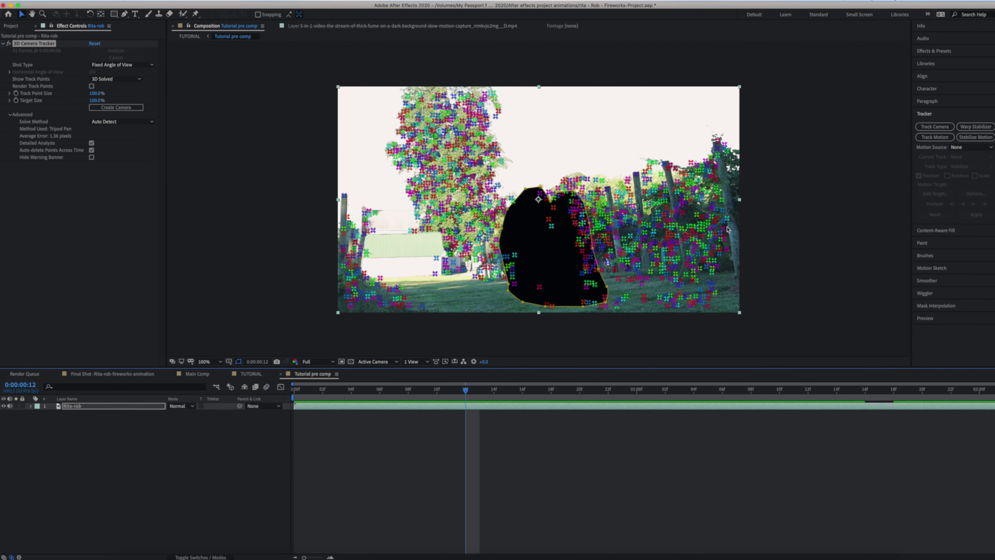
- Reveal the couple footage layer's Mask 1 and set its mode to None
left_click(81, 407)
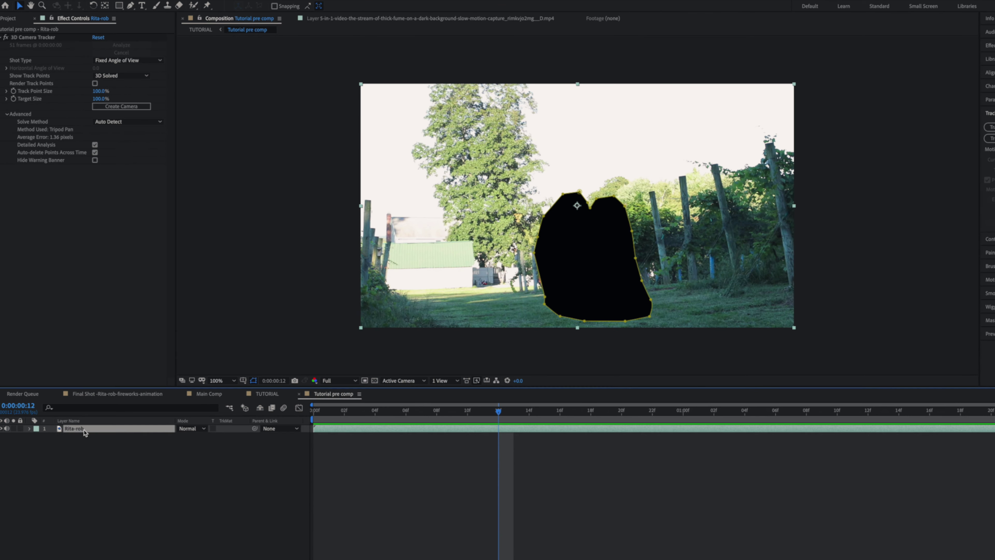
key("m")
key("m")
key("m")
left_click(200, 436)
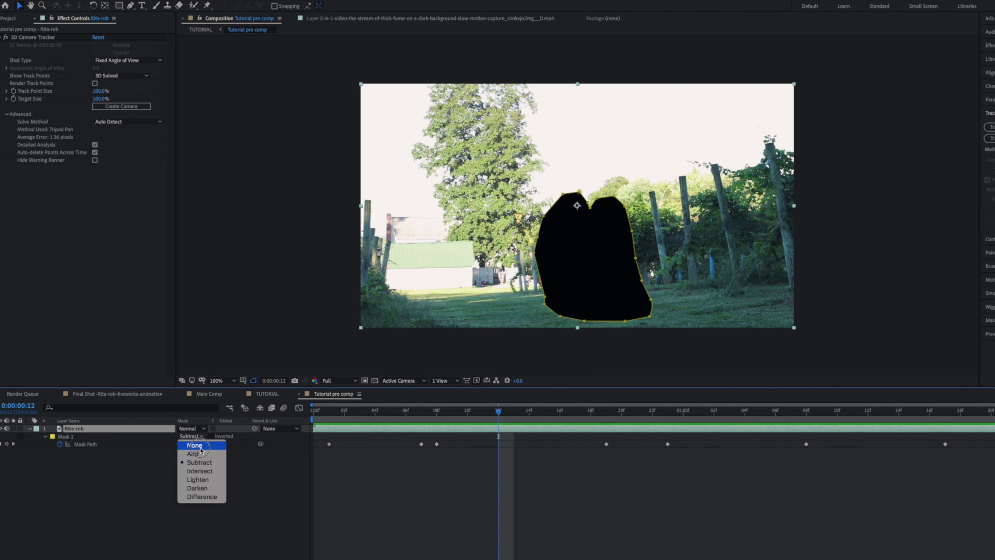
left_click(199, 447)
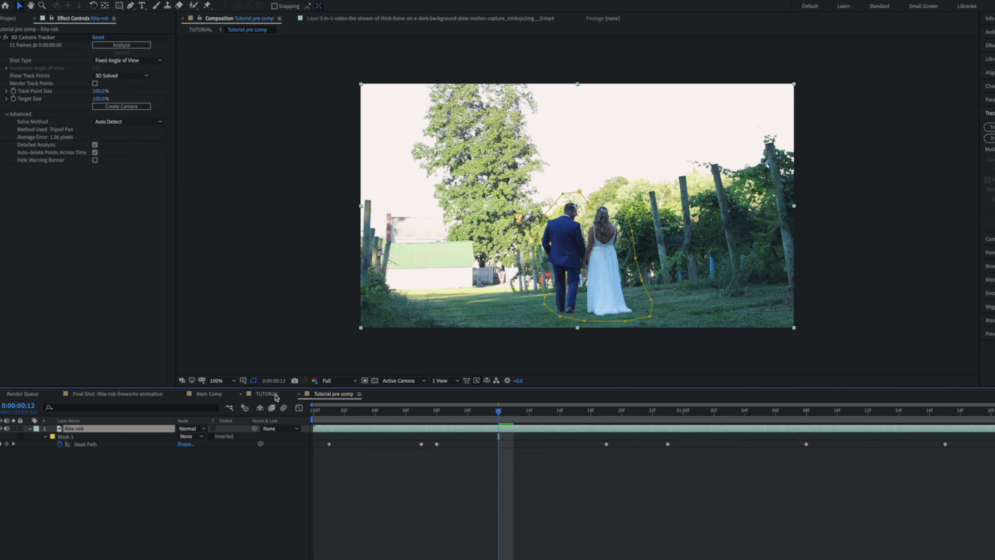
- Visit the TUTORIAL composition, reopen Tutorial pre comp and duplicate the couple footage layer inside it
left_click(266, 393)
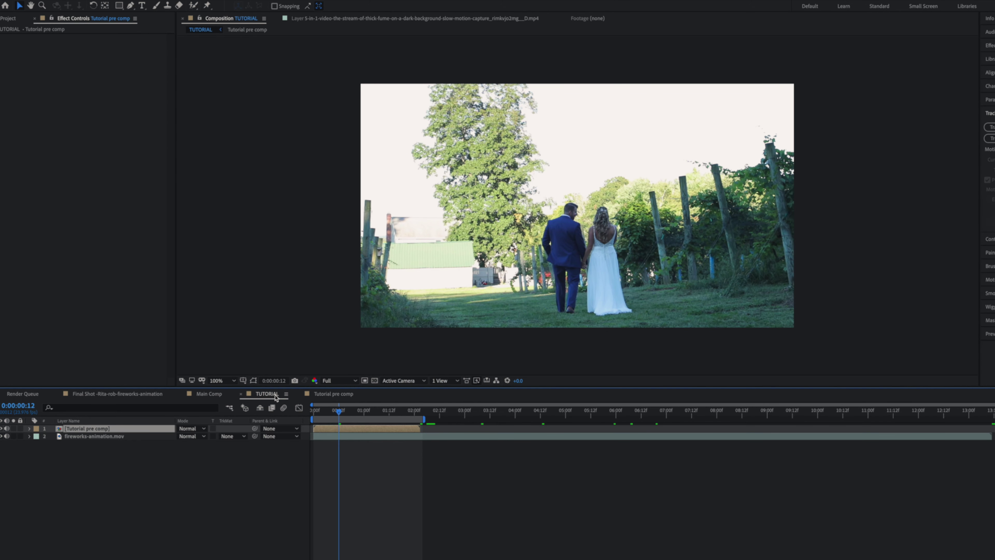
left_click(120, 429)
key("super+d")
double_click(86, 430)
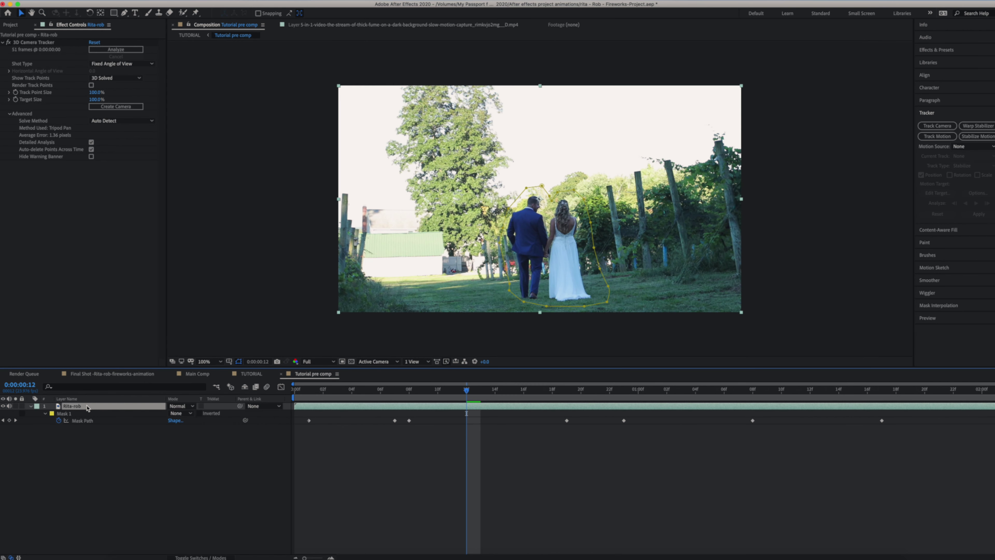
key("super+d")
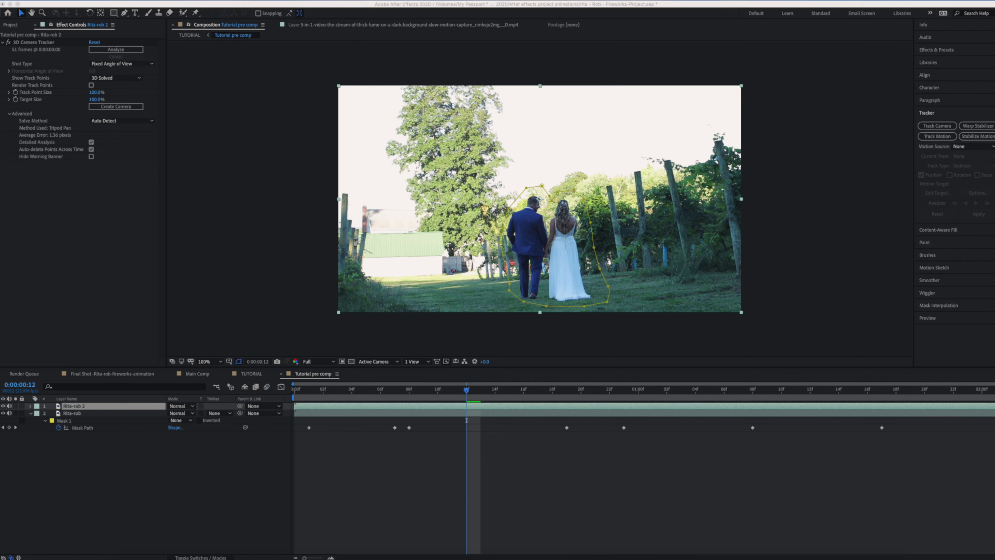
- Remove the 3D Camera Tracker effect from the duplicated couple footage layer
left_click(77, 450)
left_click(74, 413)
left_click(80, 407)
left_click(32, 43)
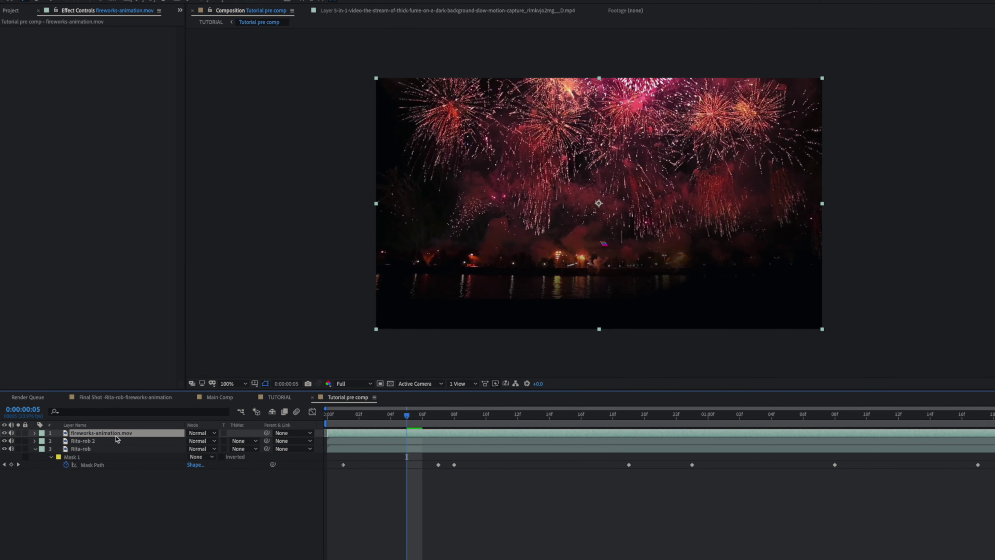
- Place the fireworks-animation.mov layer between the two couple footage layers and mute the layers' audio
left_click_drag(116, 438, 121, 465)
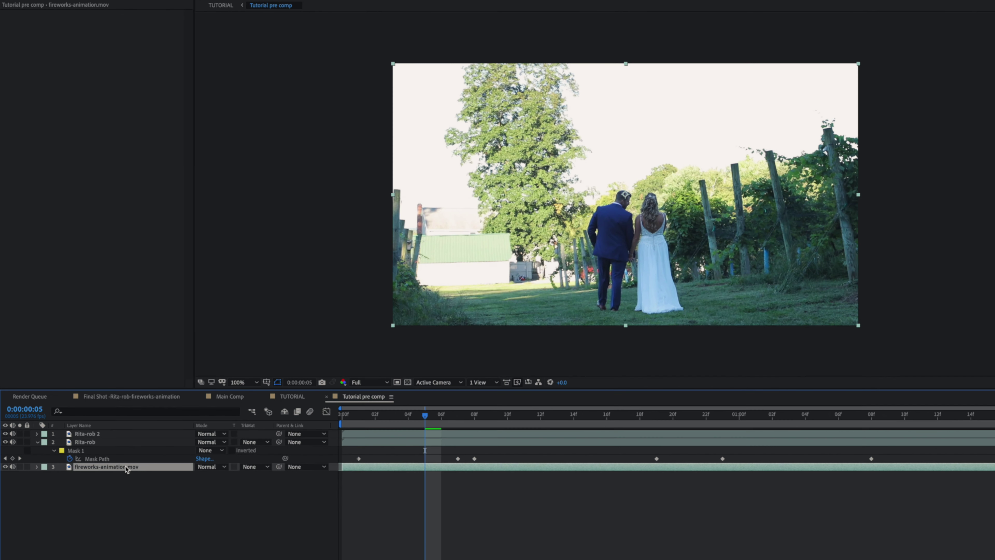
left_click(13, 467)
left_click(13, 443)
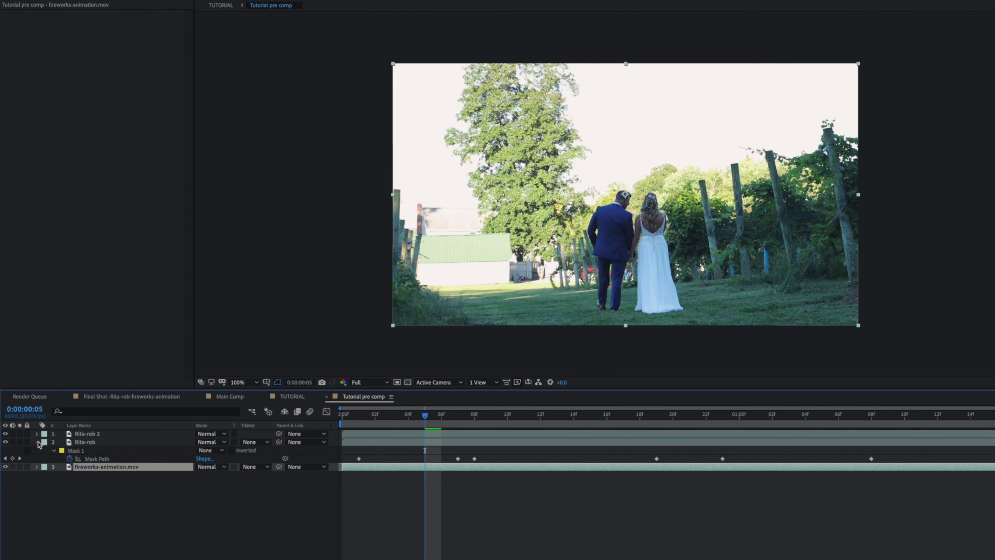
left_click_drag(125, 470, 108, 437)
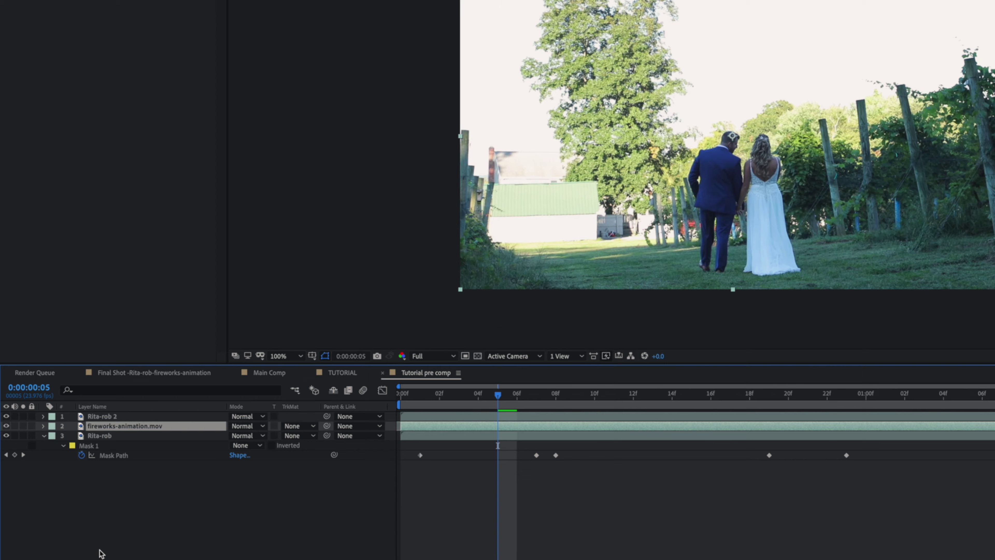
- Set the fireworks layer's track matte to Alpha Matte, using the duplicated couple footage above it
left_click(262, 426)
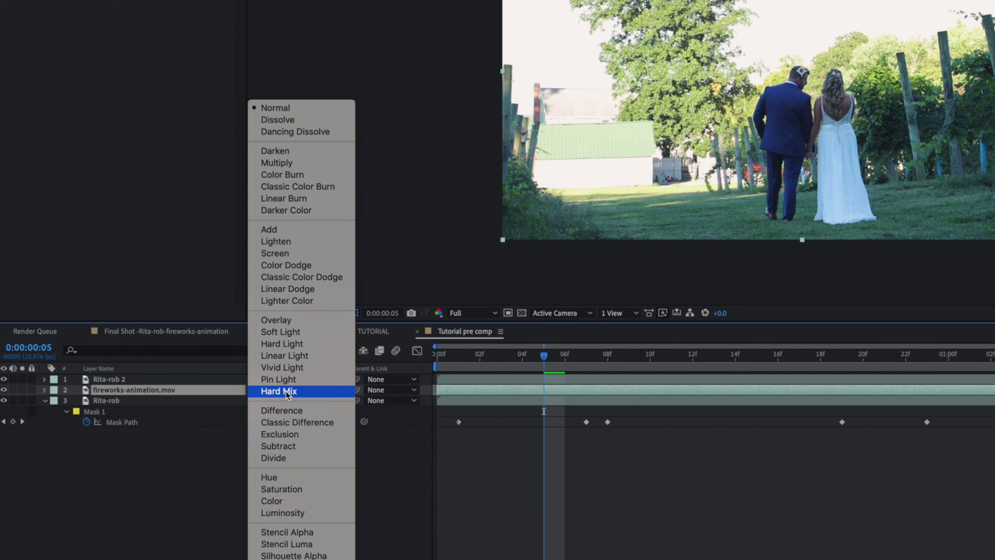
left_click(411, 475)
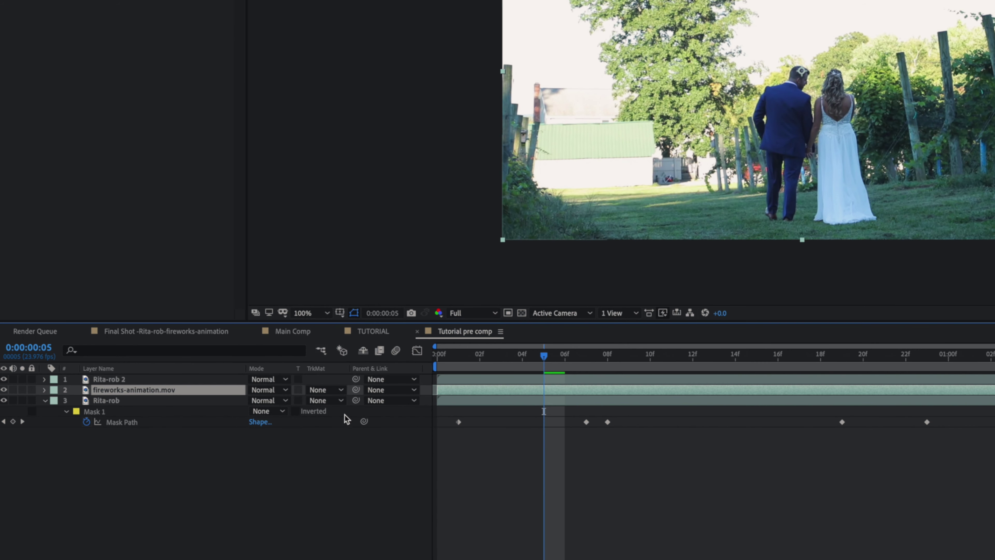
left_click(337, 391)
left_click(351, 422)
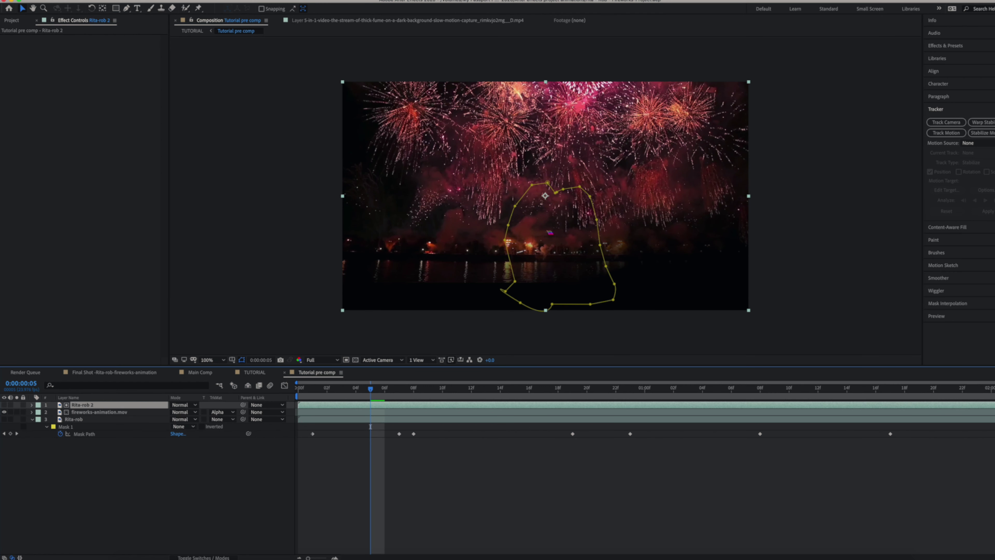
- Apply the Extract keying effect to the duplicated couple footage and raise its black point to about 246
left_click(92, 0)
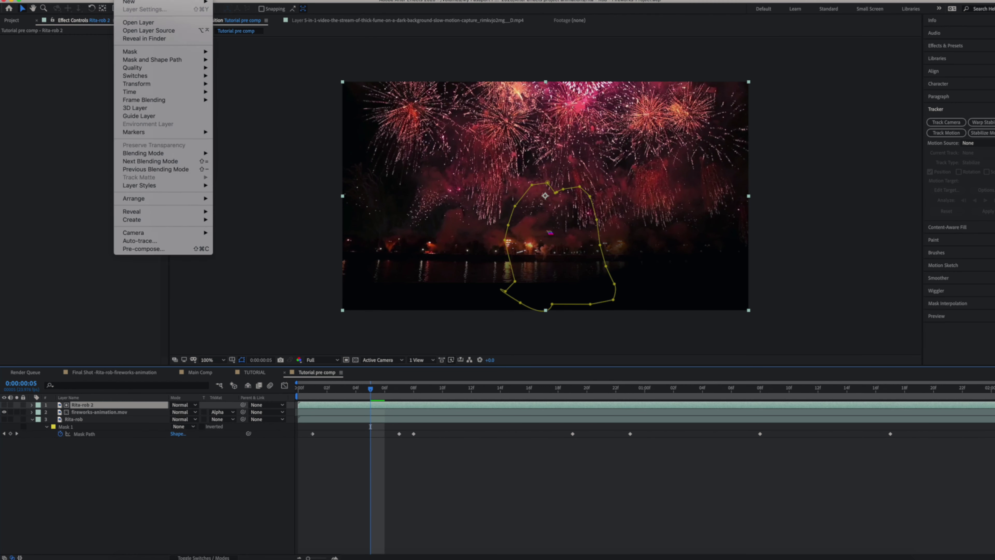
mouse_move(61, 0)
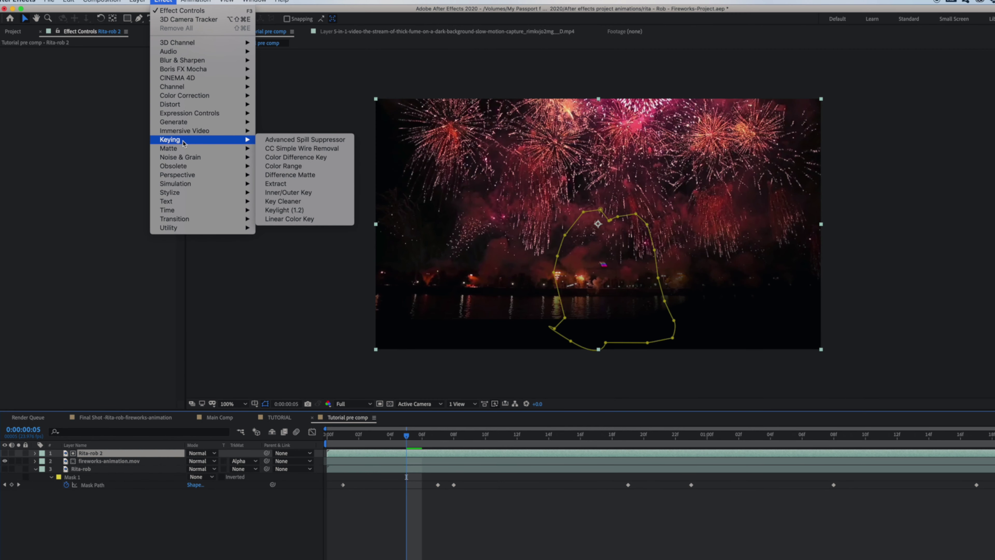
left_click(293, 184)
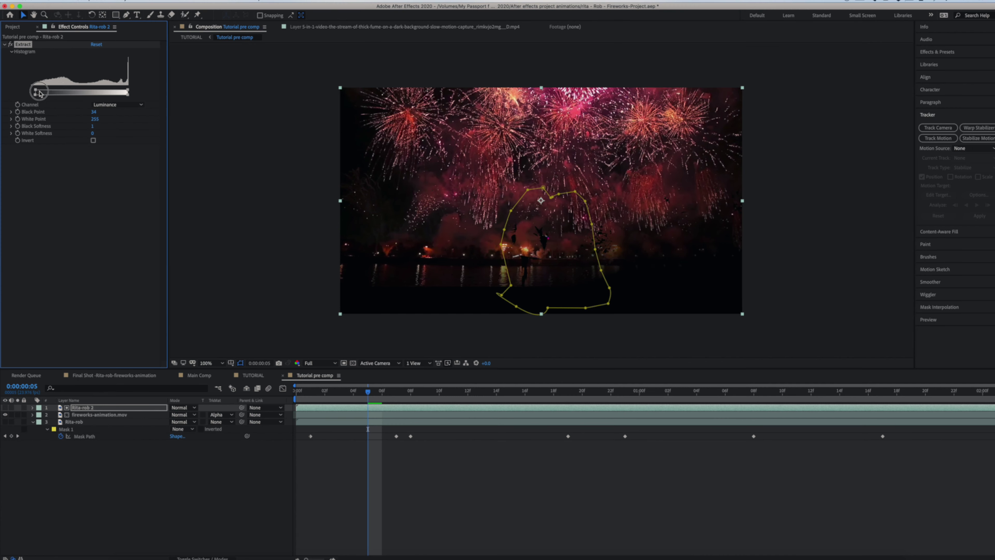
left_click_drag(34, 94, 159, 127)
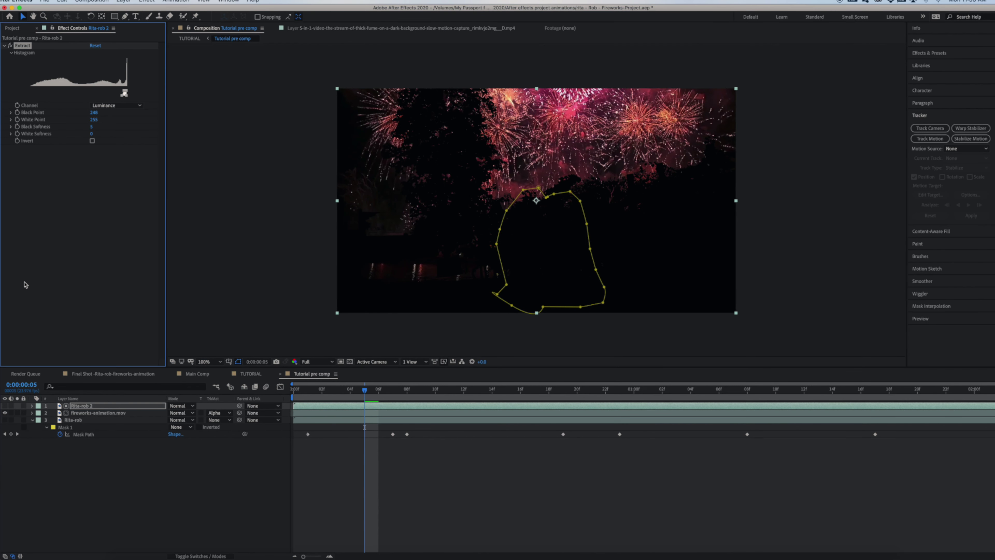
- Add a Channel Blur effect to the duplicated couple footage and set Red Blurriness to 2.0
left_click(93, 2)
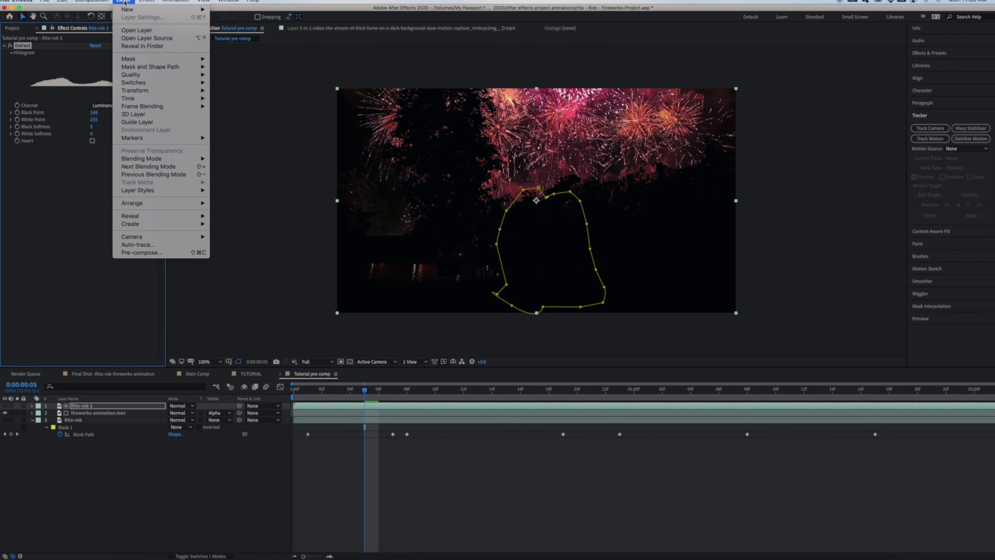
mouse_move(163, 136)
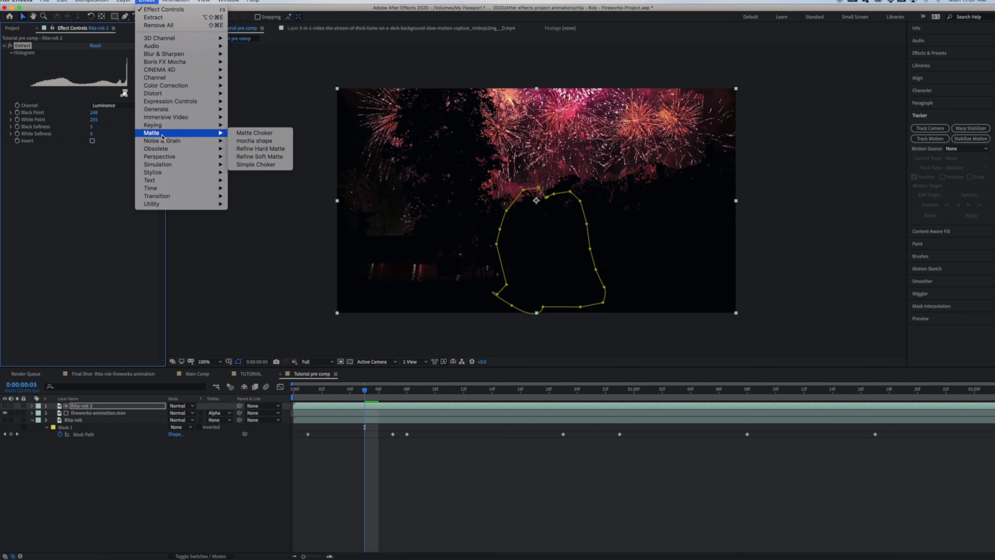
mouse_move(163, 57)
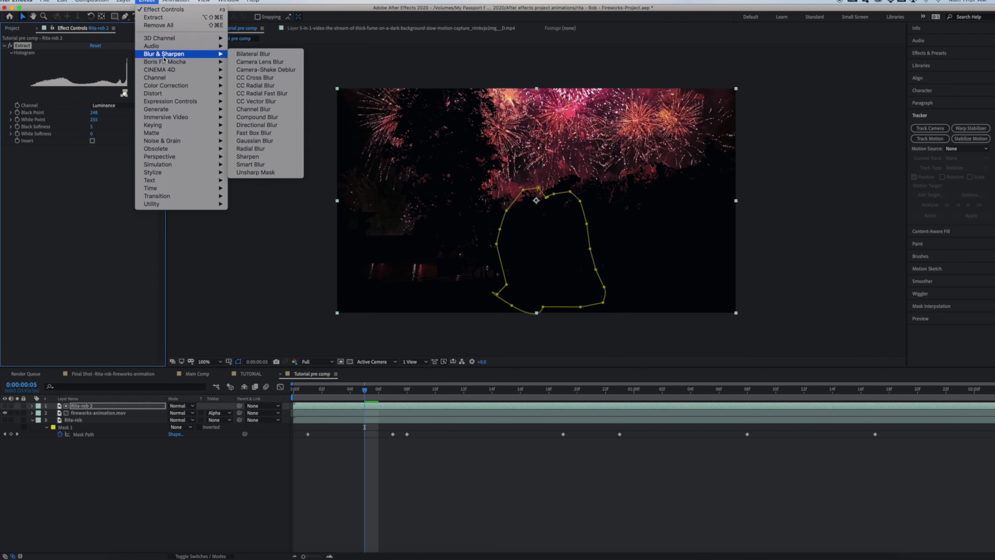
left_click(251, 109)
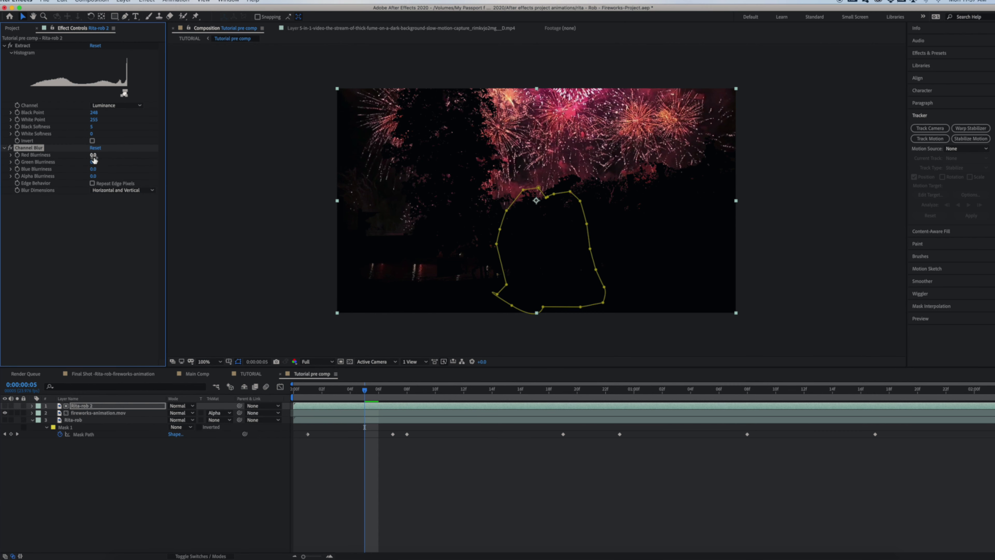
left_click_drag(93, 157, 94, 157)
left_click_drag(95, 157, 95, 157)
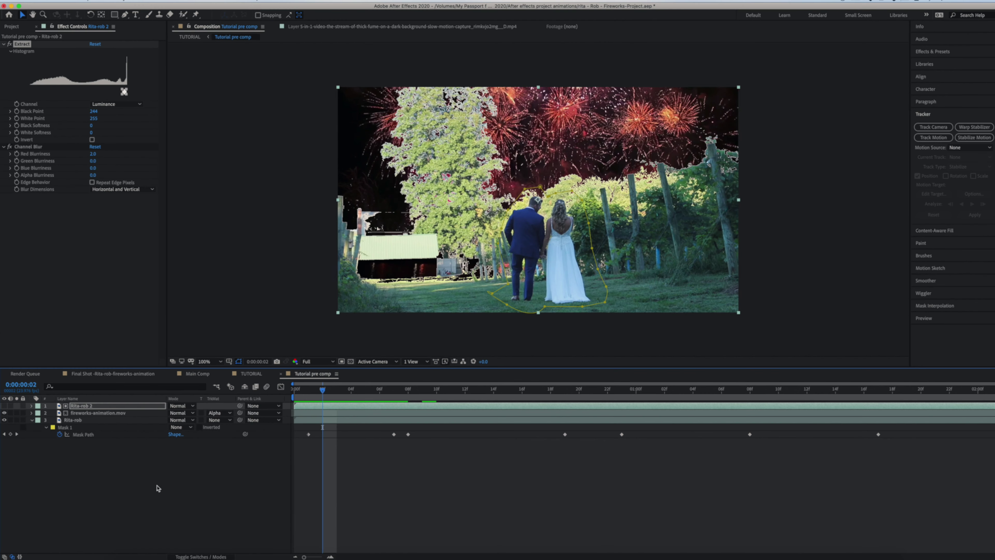
- At 0:00:01:03, select the solved track points on the large tree in the couple footage and create a null and camera from them
left_click(80, 423)
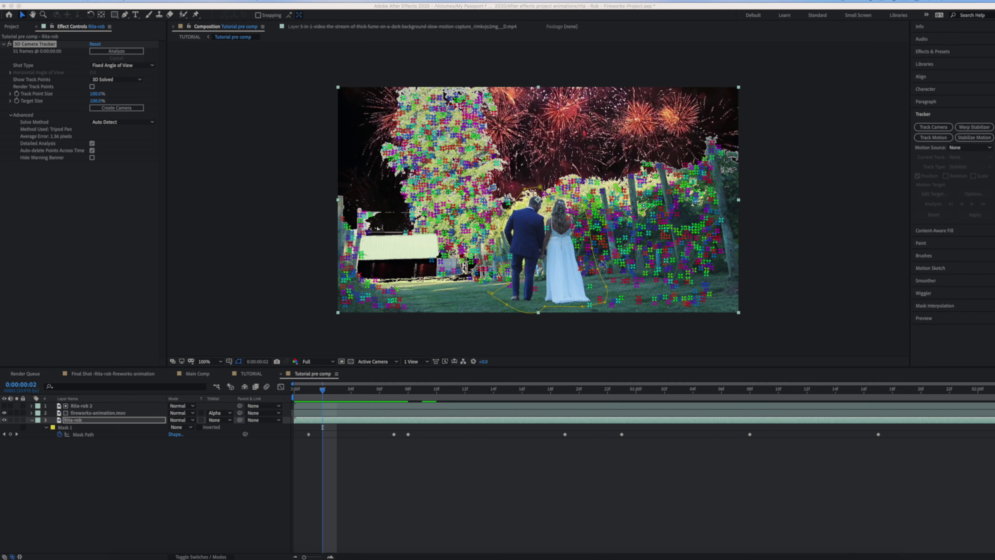
left_click_drag(323, 394, 680, 408)
left_click(474, 162)
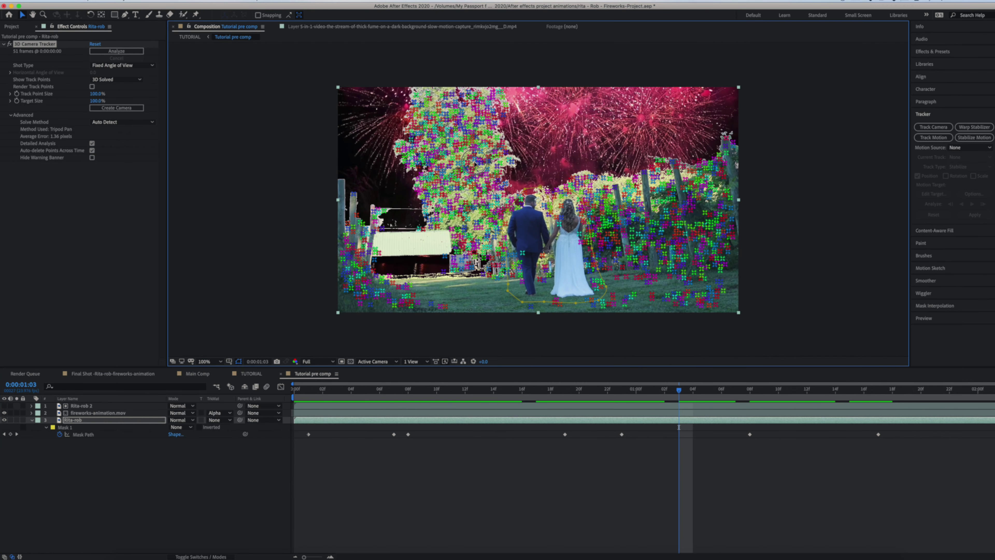
mouse_move(469, 167)
left_mouse_down()
mouse_move(443, 147)
mouse_move(433, 188)
left_mouse_up()
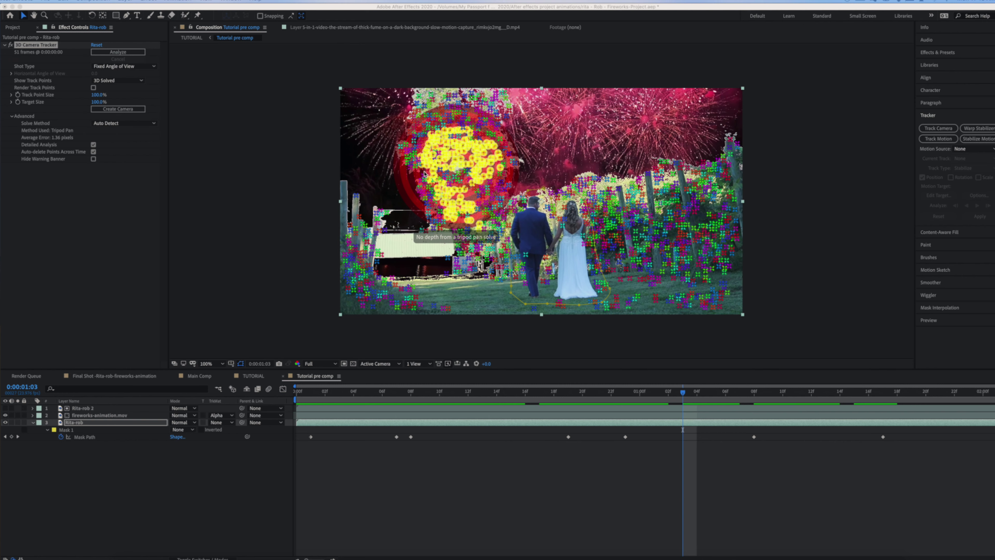
right_click(462, 166)
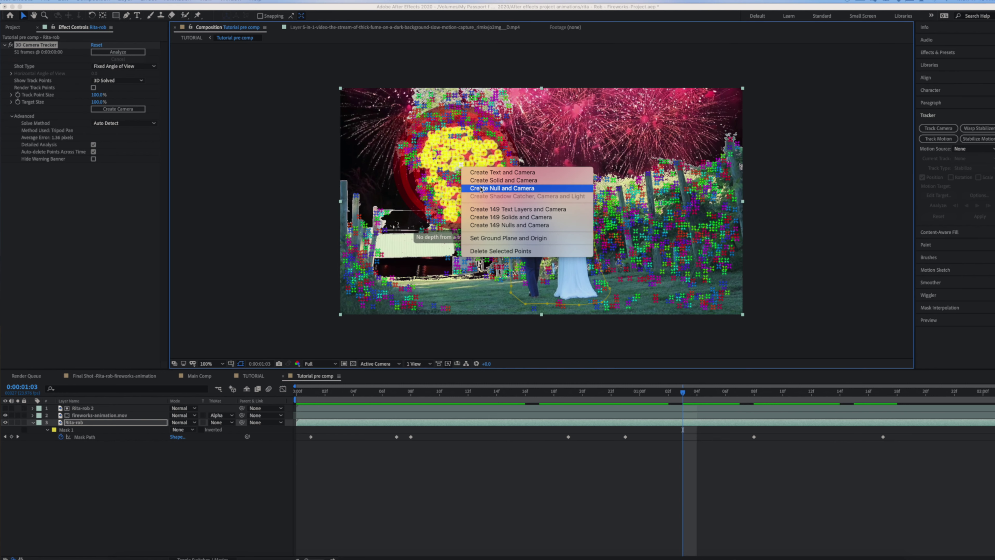
left_click(519, 189)
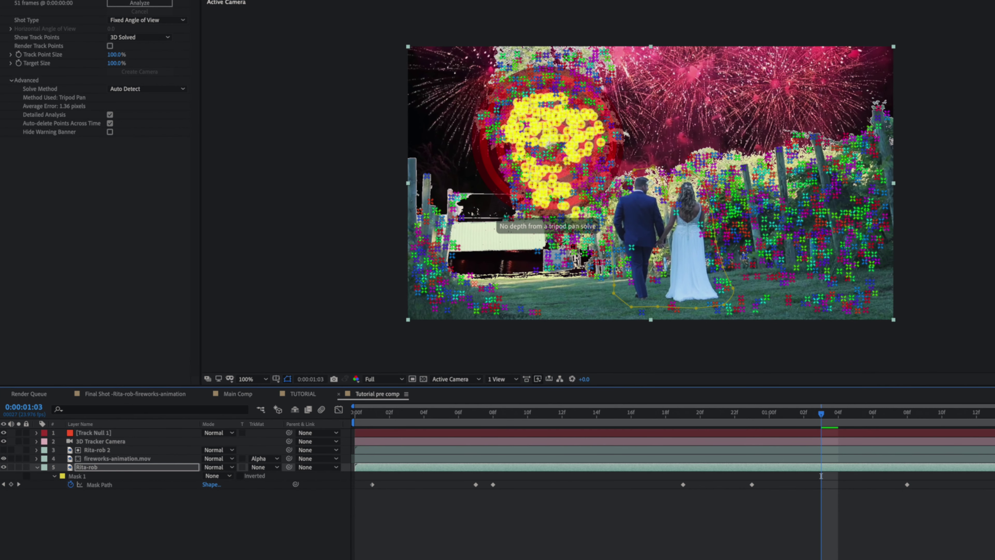
- Make the fireworks-animation.mov layer 3D and set its Z position to 1000
key("F4")
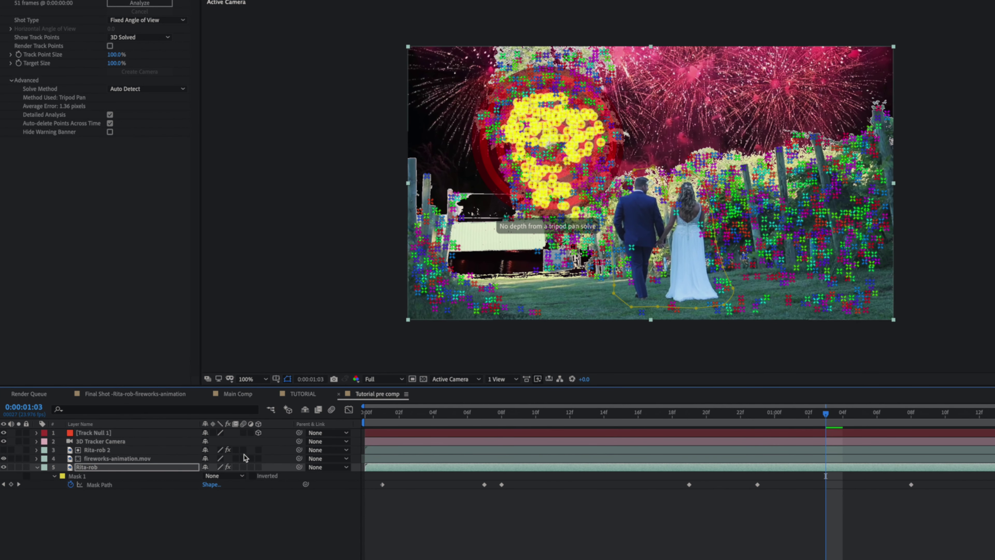
left_click(260, 467)
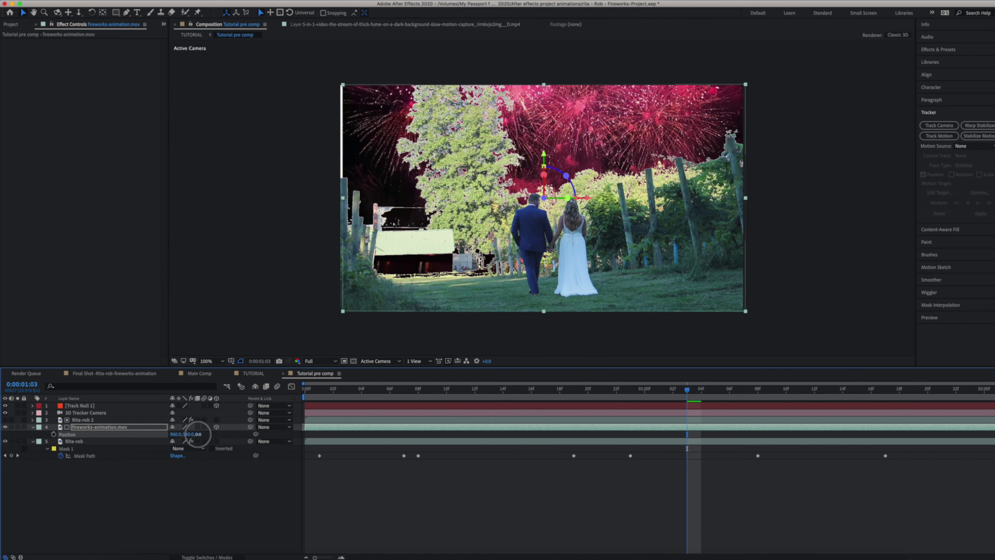
left_click_drag(196, 434, 41, 451)
left_click(203, 434)
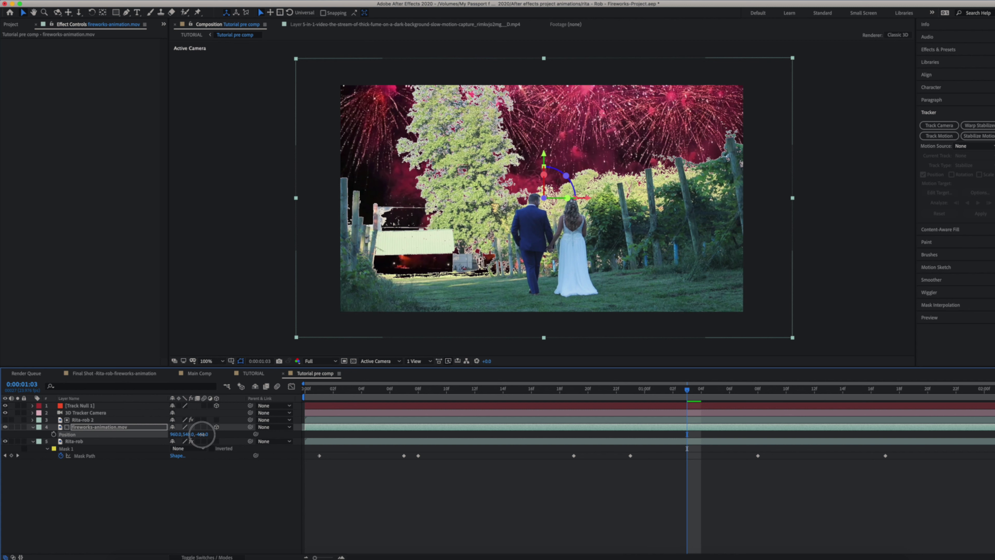
type("1000")
left_click(225, 488)
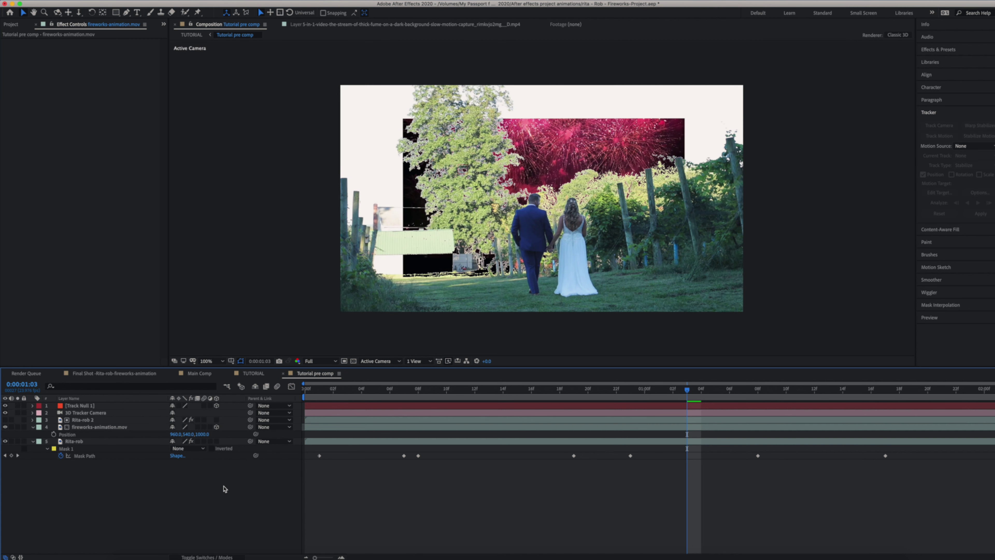
- Push the fireworks-animation.mov layer farther back by setting its Z position to 10000
left_click(203, 435)
key("super+Tab")
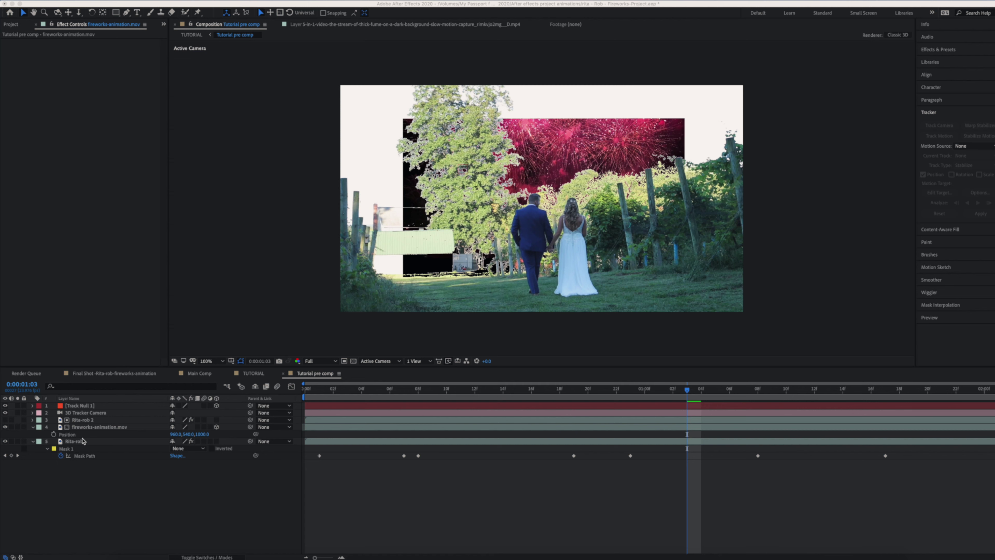
left_click(92, 429)
left_click(96, 428)
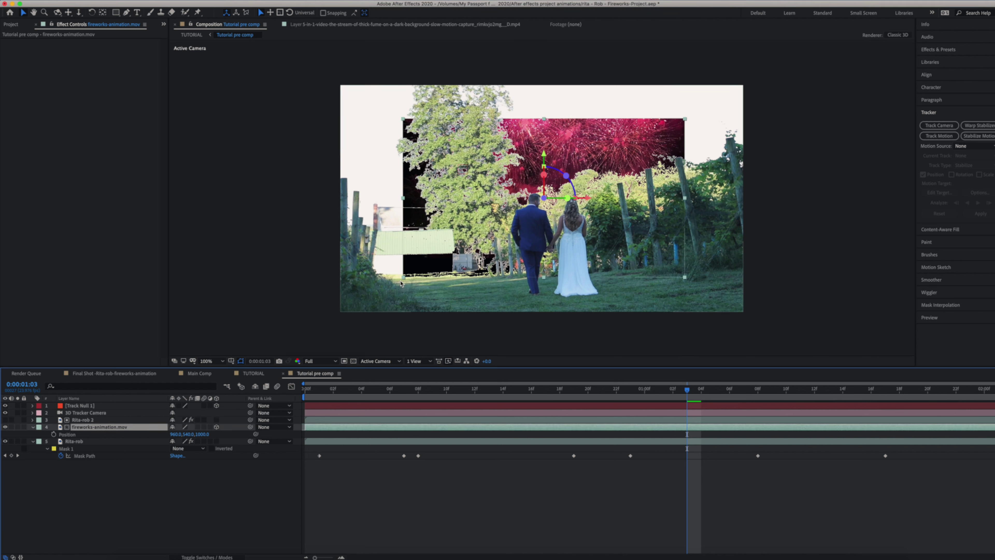
left_click(204, 434)
key("Return")
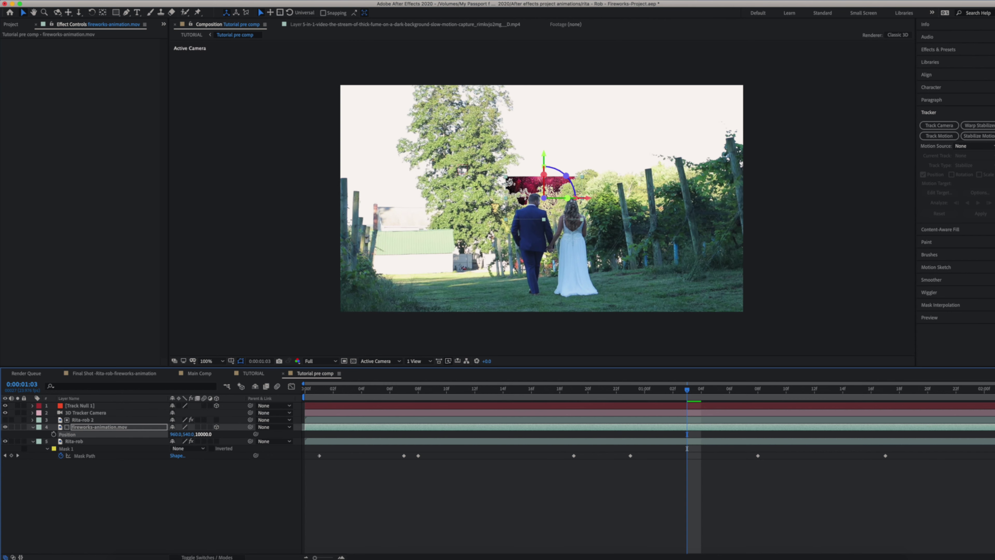
- Scale the fireworks layer up until it covers the whole frame, and check its coverage across the timeline
left_click(502, 225)
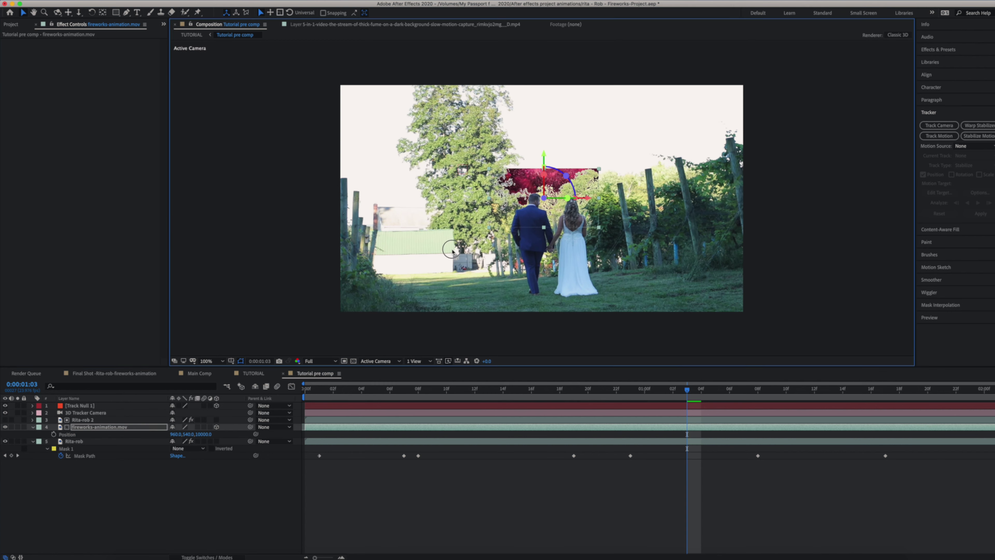
left_click_drag(354, 308, 322, 318)
left_click_drag(685, 392, 390, 404)
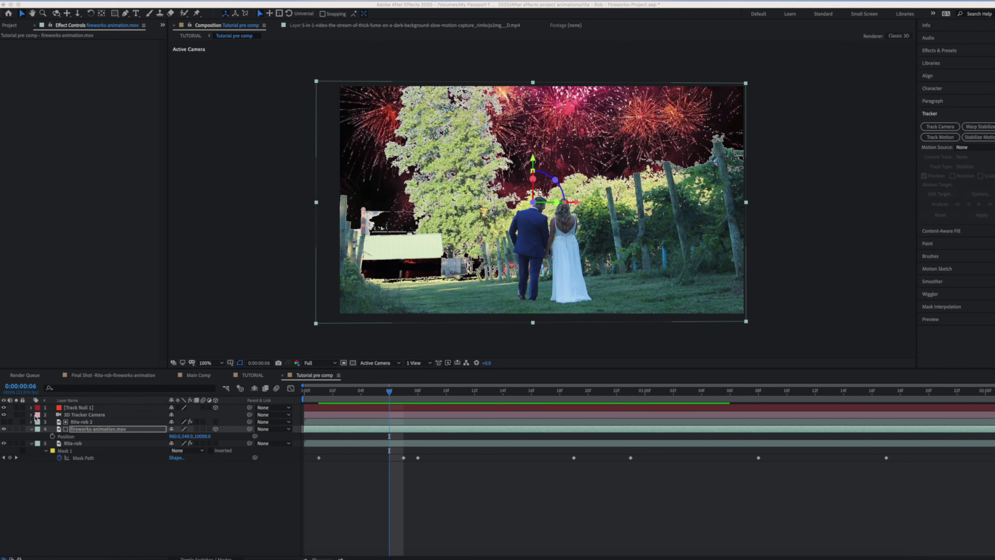
- Trace a Pen mask around the sky on the duplicated couple footage, following the fence post, barn and vineyard and passing outside the frame
left_click(78, 424)
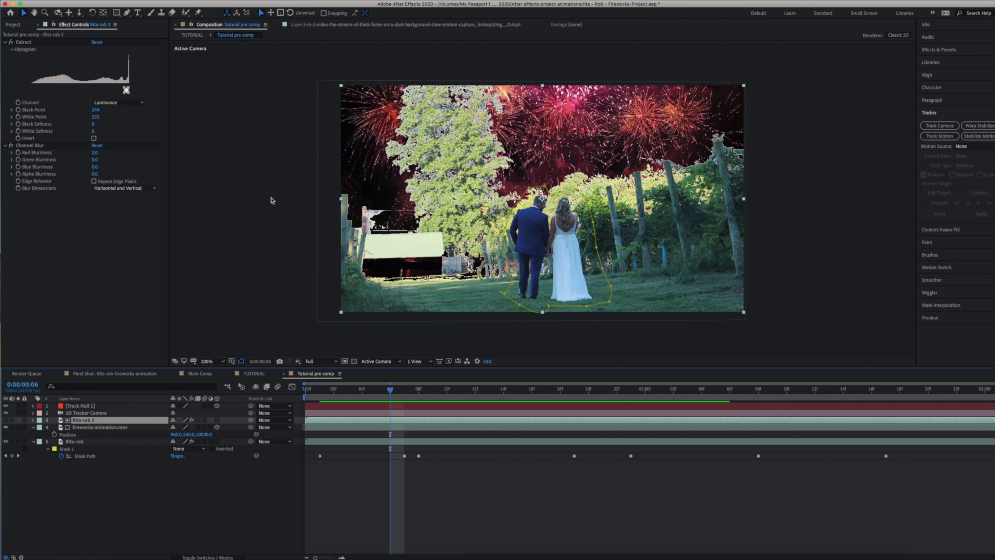
left_click(127, 14)
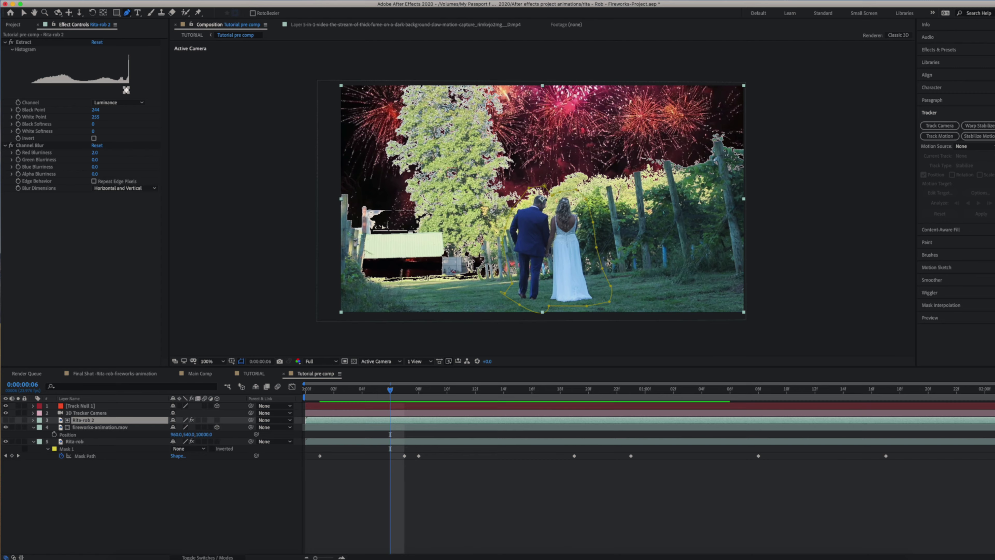
left_click(334, 222)
left_click(345, 193)
left_click(349, 196)
left_click(349, 219)
left_click(356, 229)
left_click(369, 222)
left_click(448, 284)
left_click(504, 287)
left_click(510, 280)
left_click(501, 266)
left_click(506, 237)
left_click(489, 233)
left_click(531, 226)
left_click(567, 276)
left_click(876, 236)
left_click(961, 227)
left_click(988, 230)
left_click(994, 91)
left_click(369, 88)
left_click(337, 304)
left_click(395, 302)
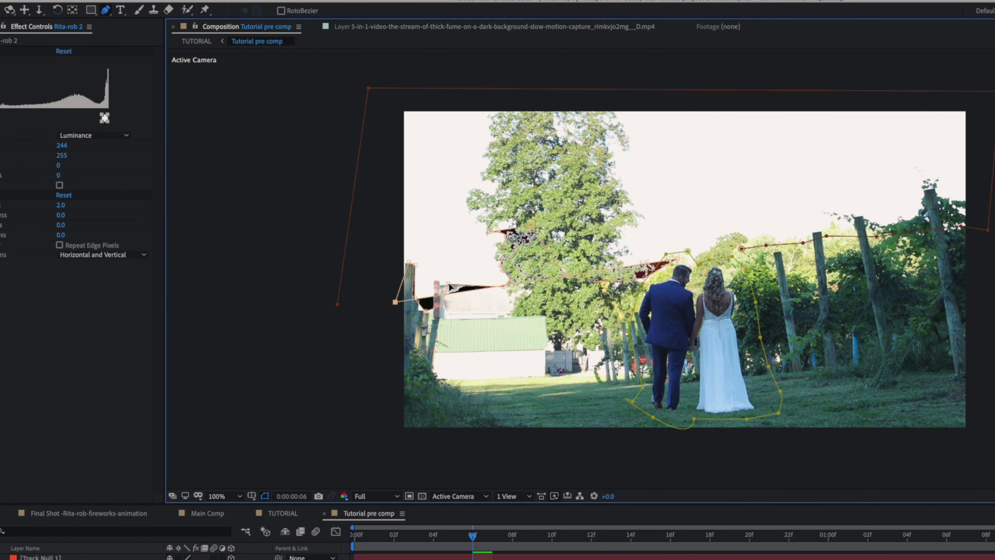
- Undo the recently placed sky mask points back to the fence post
left_click(16, 0)
left_click(32, 2)
left_click(16, 0)
left_click(33, 2)
left_click(16, 0)
left_click(32, 2)
left_click(15, 0)
left_click(32, 2)
left_click(15, 0)
left_click(32, 2)
left_click(16, 0)
left_click(32, 2)
left_click(16, 0)
left_click(33, 2)
key("super+n")
left_click(938, 516)
left_click(15, 0)
left_click(32, 2)
key("super+z")
- Redraw the sky mask above the barn roof, couple and vineyard, and close it around the outside of the frame
left_click(429, 301)
left_click(443, 284)
left_click_drag(586, 285, 637, 276)
left_click(661, 244)
left_click(699, 243)
left_click(755, 251)
left_click(911, 231)
left_click(970, 221)
left_click(337, 82)
left_click(325, 230)
left_click(395, 302)
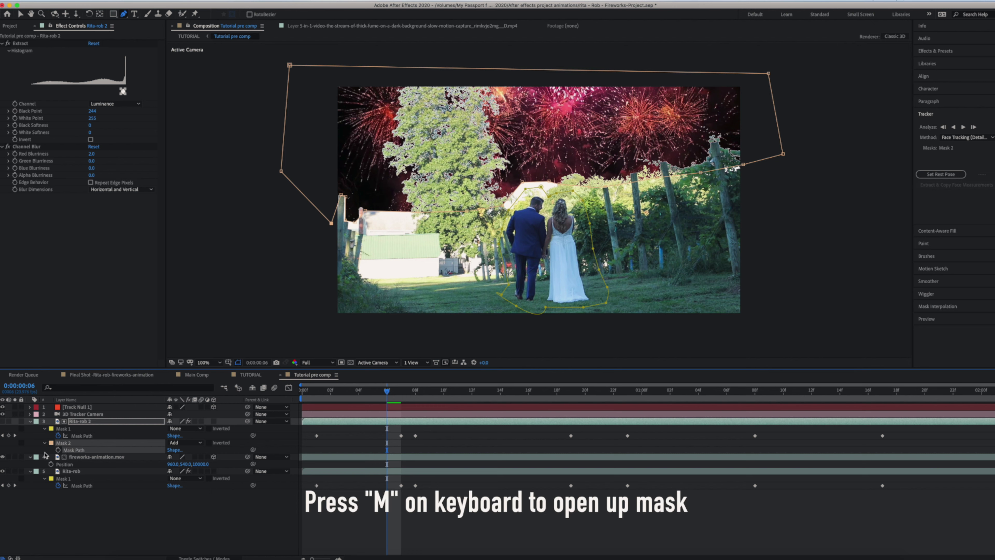
- Enable Mask Path keyframing for the sky mask at 0:00:00:06 and realign the mask at 0:00:00:00
left_click(58, 451)
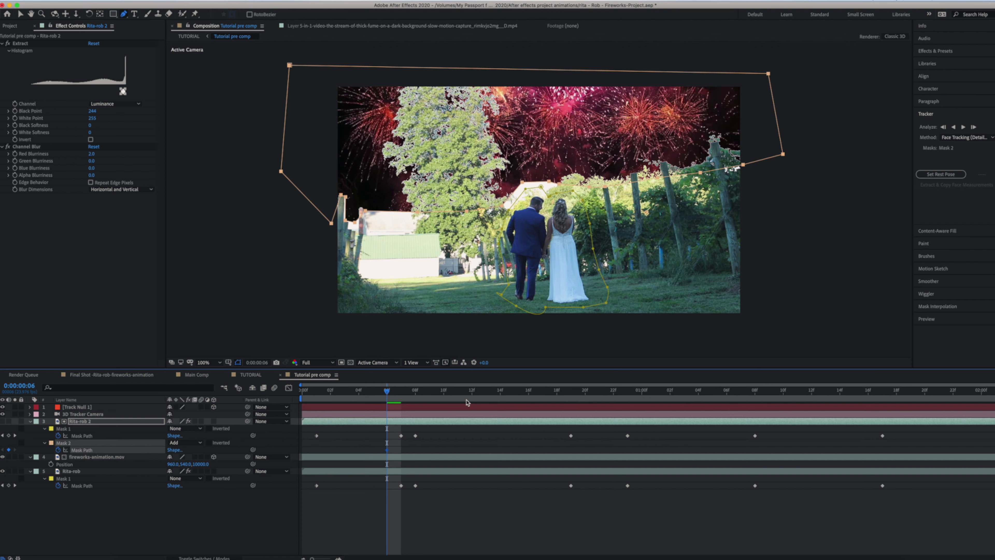
left_click_drag(388, 396, 305, 398)
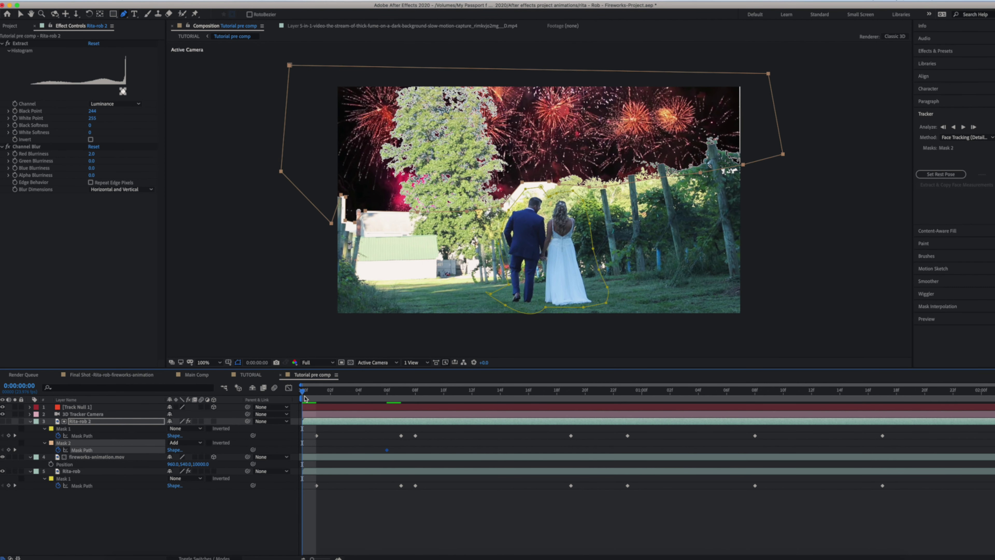
left_click_drag(367, 212, 364, 214)
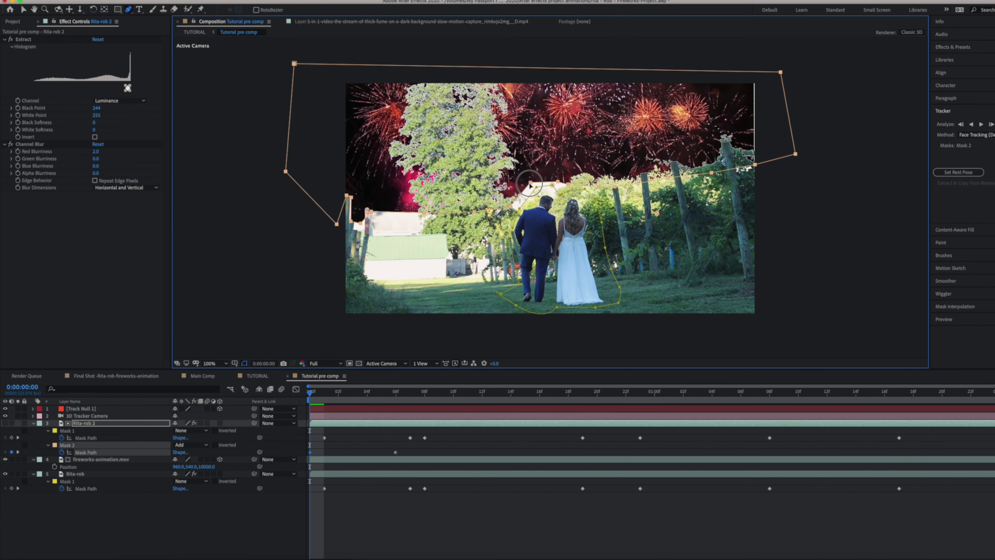
- Reposition the sky mask and its points along the posts and barn at 0:00:01:23, undoing the stray new path
left_click_drag(306, 402, 987, 408)
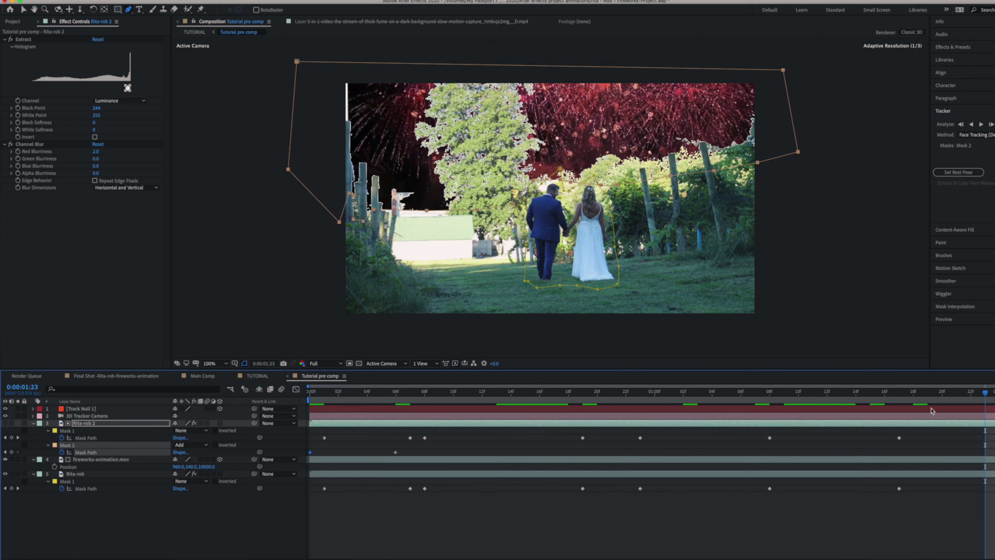
left_click_drag(426, 211, 430, 194)
left_click(285, 215)
left_click(376, 193)
left_click(63, 0)
left_click(69, 3)
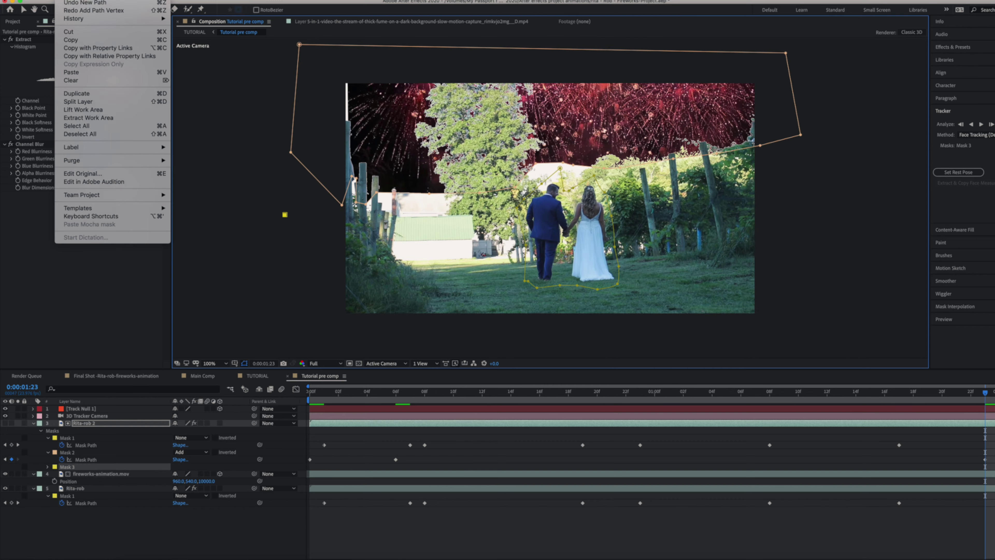
left_click(544, 180)
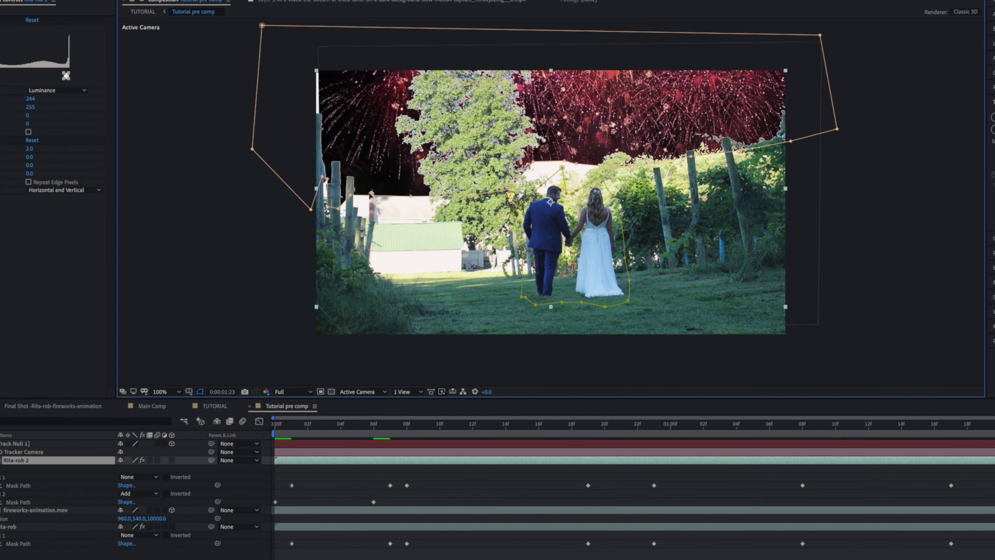
left_click_drag(534, 162, 539, 195)
left_click_drag(566, 161, 570, 175)
left_click_drag(327, 206, 276, 238)
- Realign the sky mask's path with the barn and fence posts at 0:00:01:14
left_click(901, 425)
left_click_drag(369, 194, 367, 204)
left_click_drag(596, 33, 597, 41)
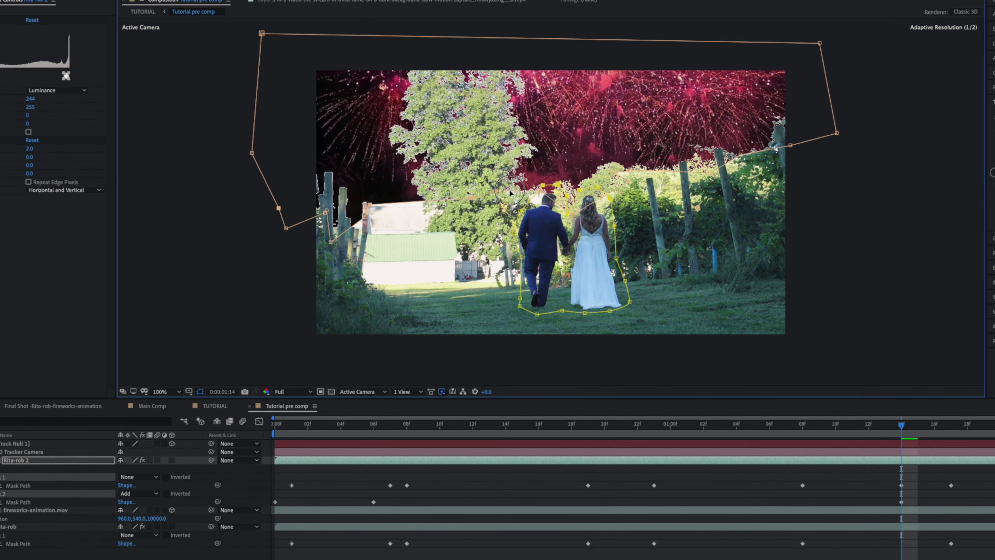
left_click(1, 526)
left_click(1, 527)
left_click(1, 527)
left_click_drag(492, 193, 504, 206)
left_click(1, 526)
left_click_drag(537, 192, 681, 215)
- Add sky mask path keyframes at 0:00:01:03, 0:00:00:14 and 0:00:00:10, and check the mask from the start
left_click(721, 425)
left_click(506, 425)
left_click(440, 424)
left_click_drag(440, 425, 278, 432)
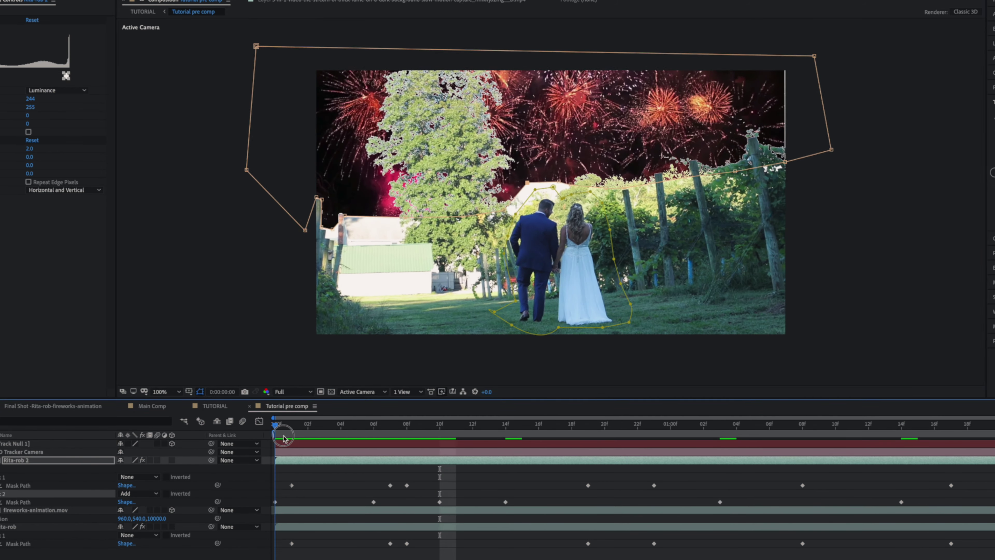
left_click_drag(539, 212, 560, 184)
- Refine the sky mask's points beside the fence posts at 0:00:00:13, 0:00:00:10, 0:00:00:14 and 0:00:01:02
left_click_drag(276, 425, 489, 426)
left_click_drag(325, 222, 300, 250)
left_click_drag(490, 425, 440, 427)
left_click_drag(300, 218, 299, 251)
left_click_drag(440, 425, 507, 435)
left_click_drag(326, 222, 295, 239)
left_click_drag(506, 425, 704, 431)
left_click_drag(336, 232, 346, 282)
left_click_drag(704, 426, 803, 430)
left_click_drag(803, 425, 753, 431)
- Set the sky mask's Mask Feather to 66 pixels on the duplicated couple footage
left_click(24, 503)
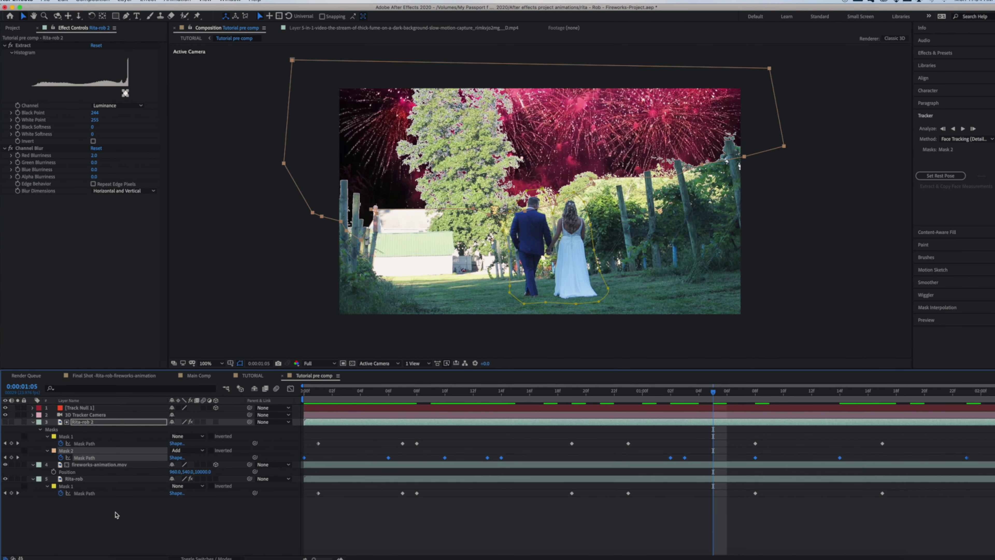
left_click(117, 515)
left_click(86, 458)
key("f")
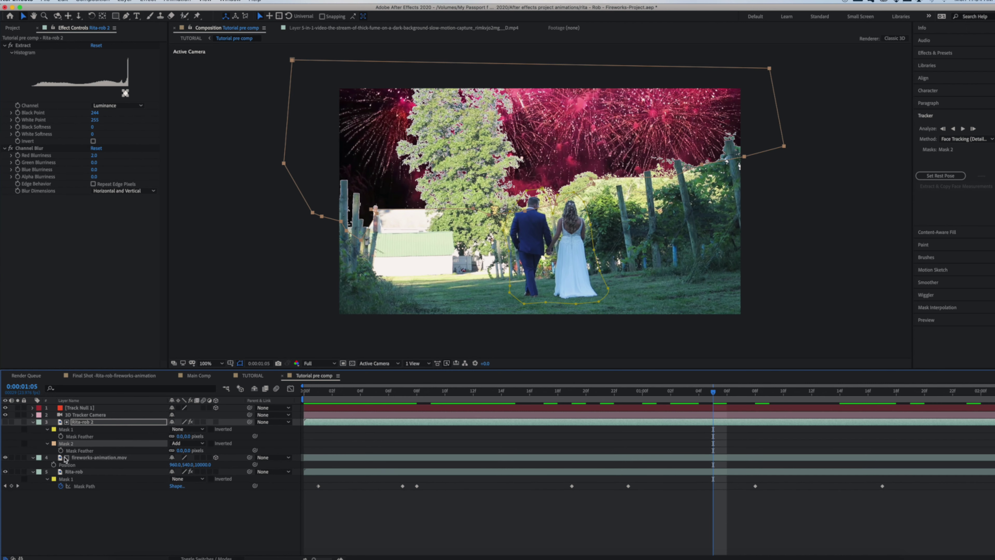
left_click_drag(181, 450, 203, 452)
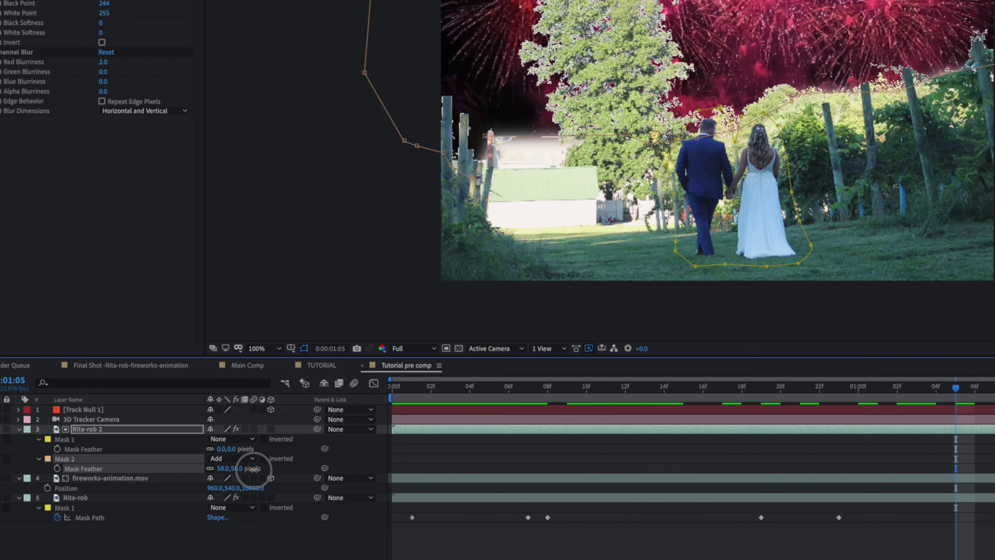
mouse_move(254, 470)
left_mouse_down()
mouse_move(335, 470)
mouse_move(259, 470)
left_mouse_up()
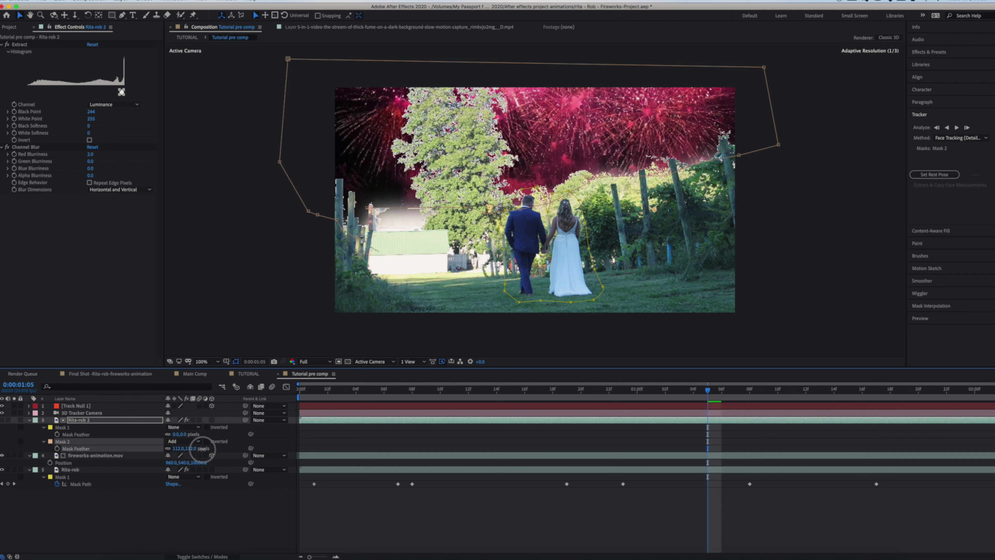
mouse_move(202, 449)
left_mouse_down()
mouse_move(172, 450)
mouse_move(189, 447)
left_mouse_up()
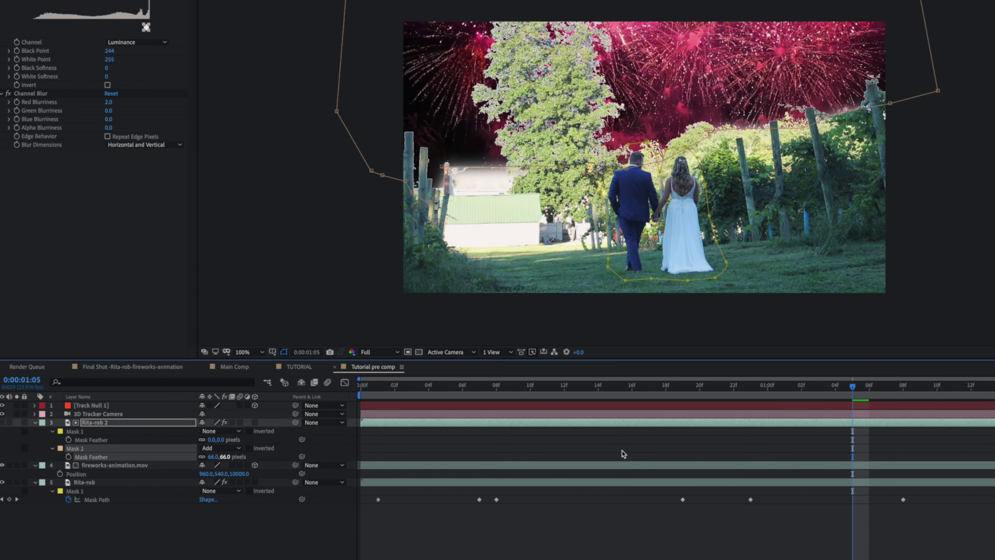
- Show all mask properties of the duplicated couple footage and set the sky mask's Mask Expansion to -19 pixels at 0:00:01:03
left_click_drag(623, 390, 680, 427)
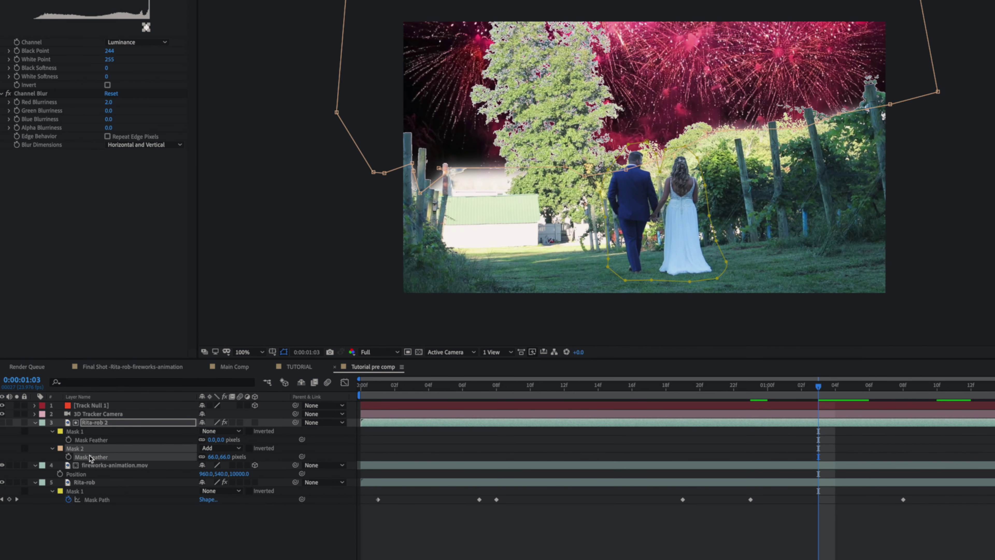
left_click(96, 460)
key("m")
key("m")
left_click(36, 423)
left_click(42, 432)
left_click(46, 444)
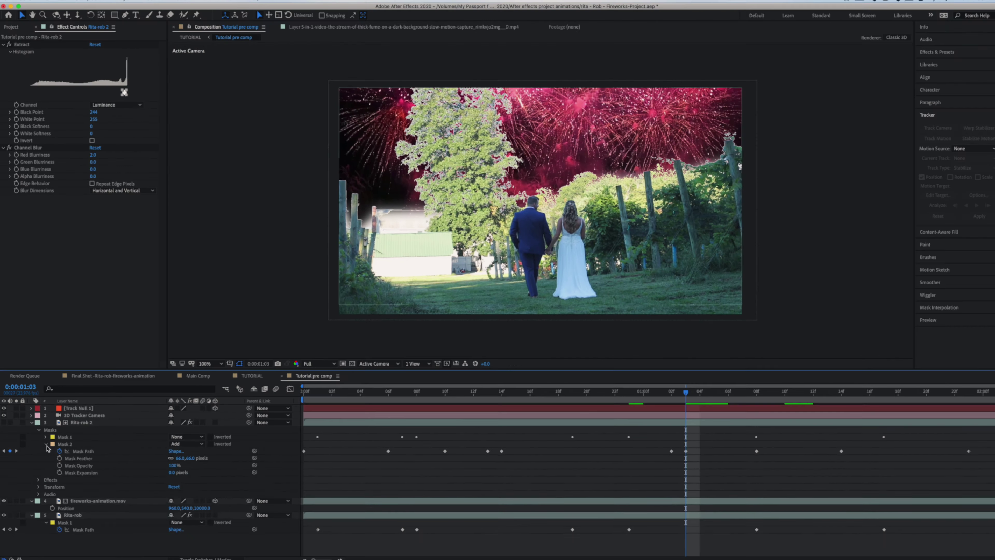
mouse_move(171, 474)
left_mouse_down()
mouse_move(183, 474)
mouse_move(127, 481)
mouse_move(170, 482)
left_mouse_up()
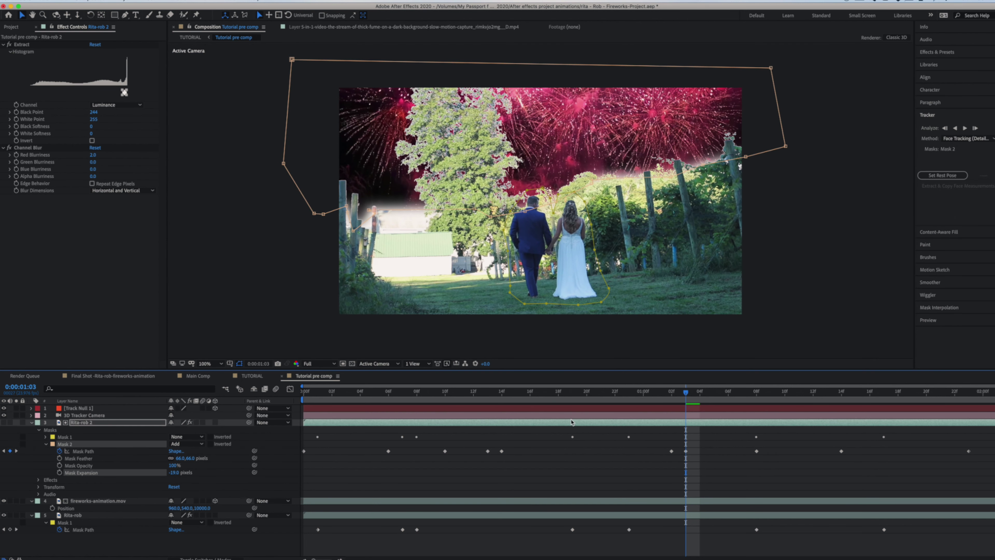
- Show the Transform properties of the fireworks-animation.mov layer and try adjusting its Opacity
left_click(110, 501)
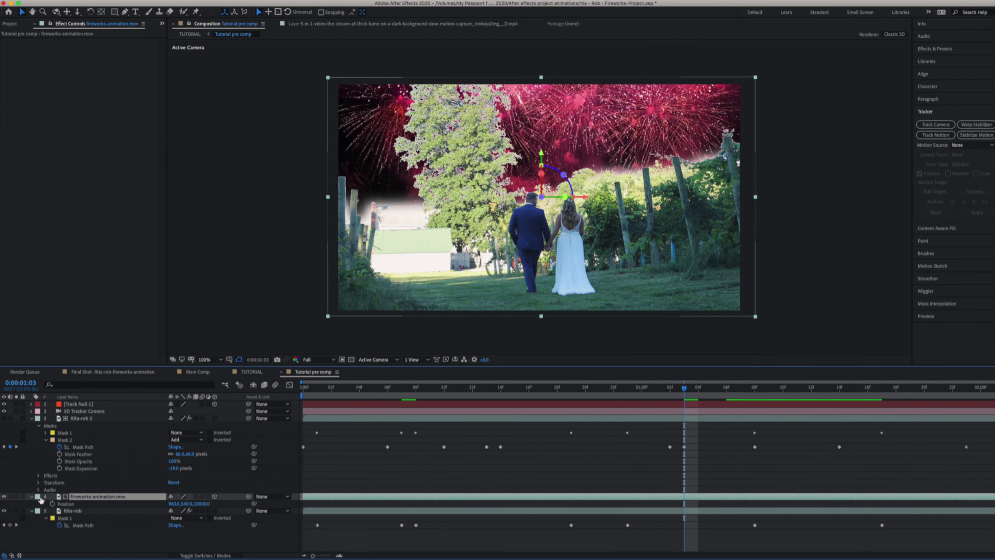
left_click(33, 497)
left_click(32, 497)
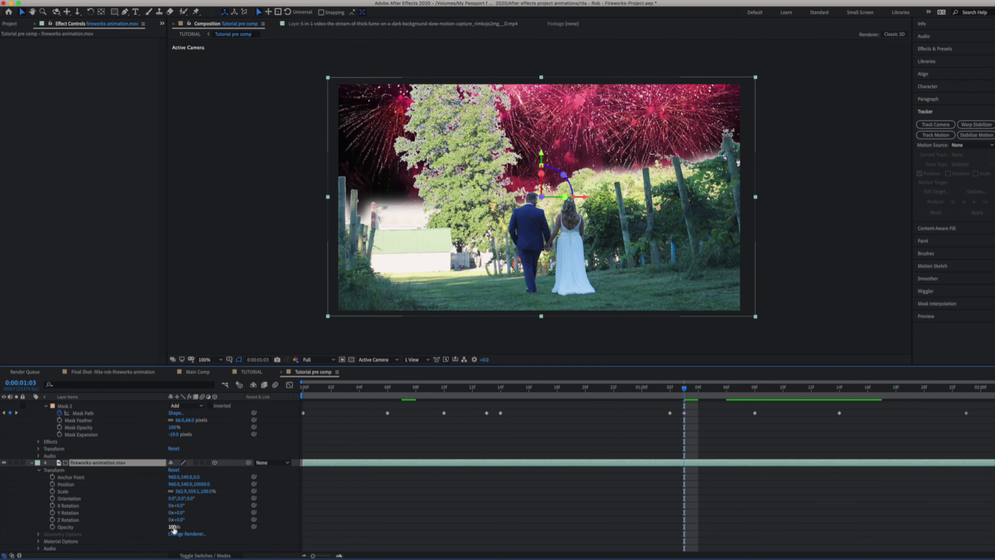
left_click_drag(172, 527, 197, 531)
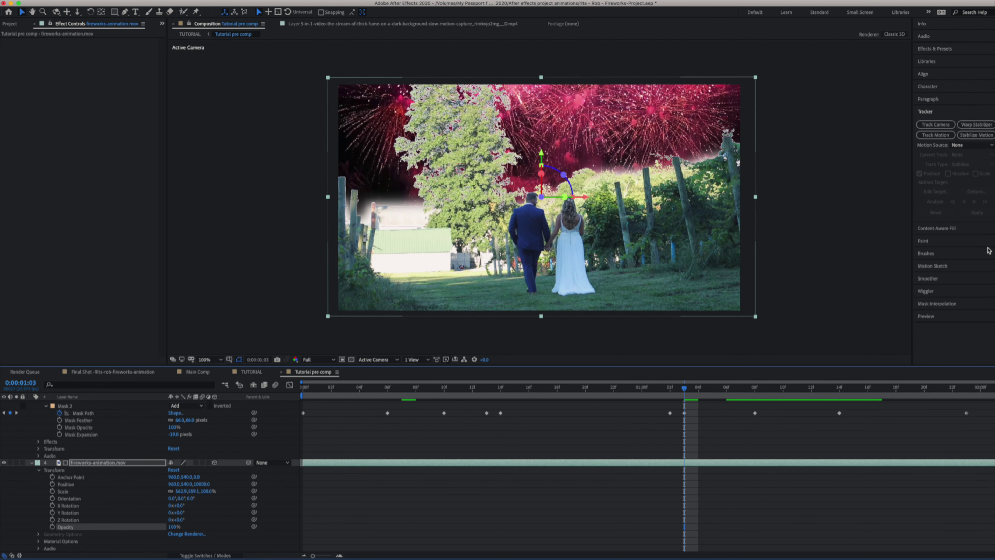
- Search the effects for "curves" and pick the Curves color correction effect for the fireworks layer
type("curev")
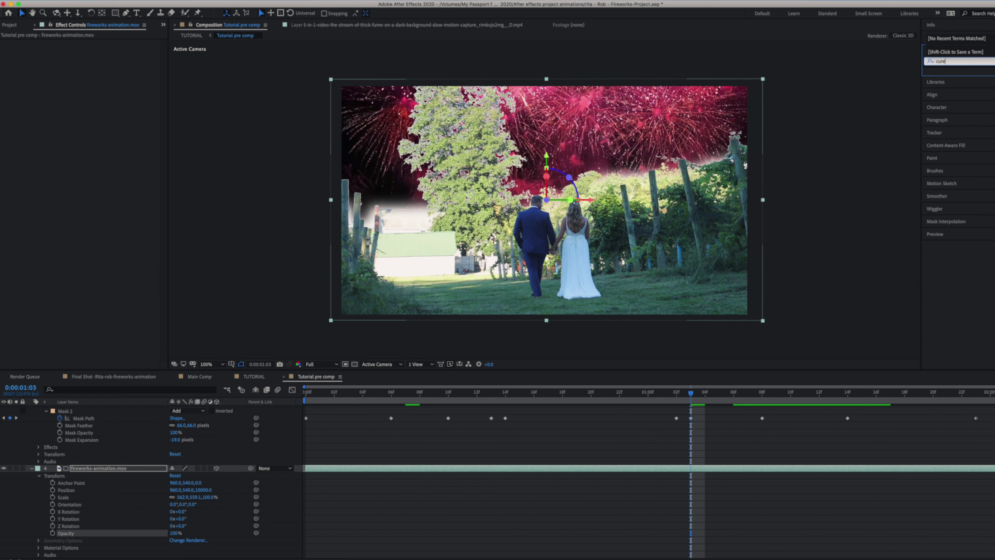
key("BackSpace")
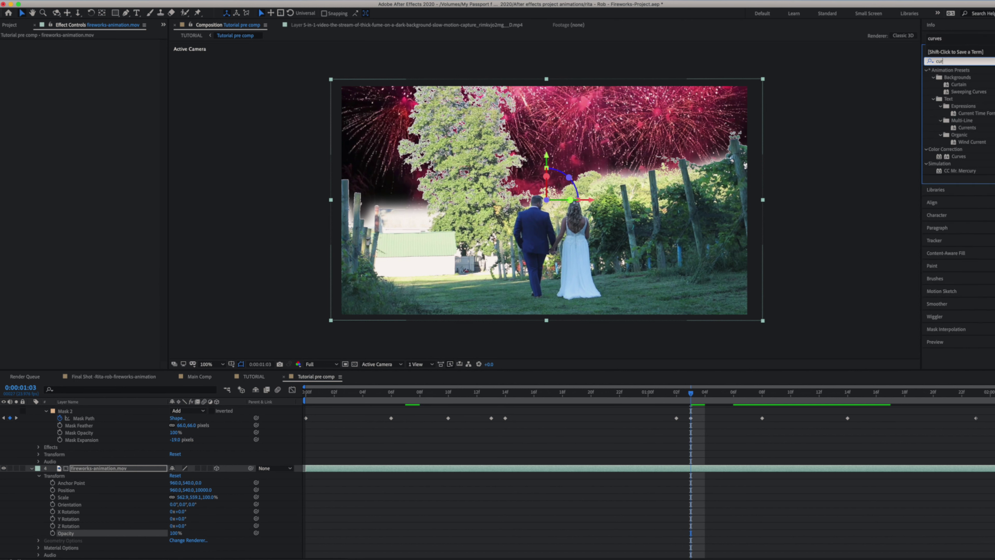
type("ves")
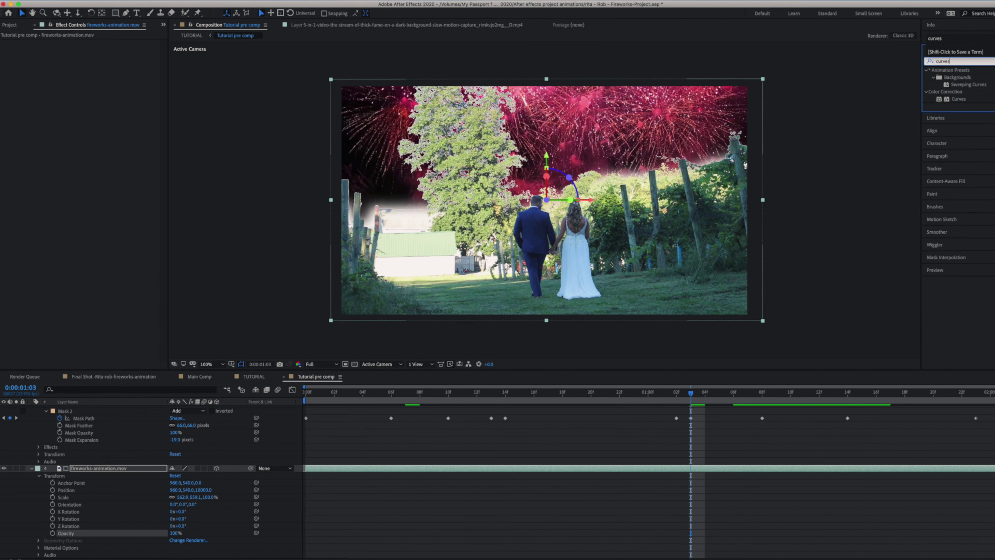
left_click(960, 100)
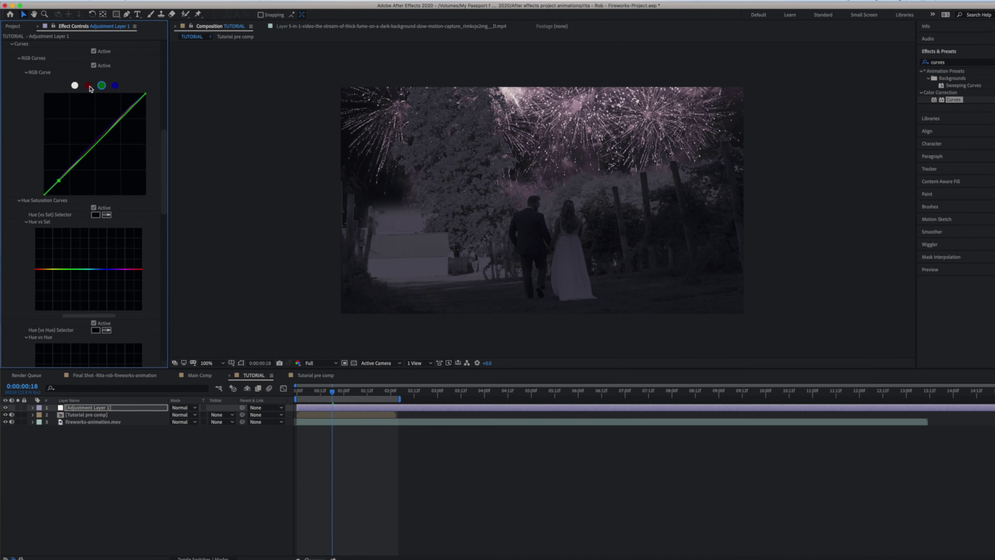
- Review the red and master RGB curves and the Basic Correction values of Lumetri Color on Adjustment Layer 1
left_click(88, 85)
left_click(74, 85)
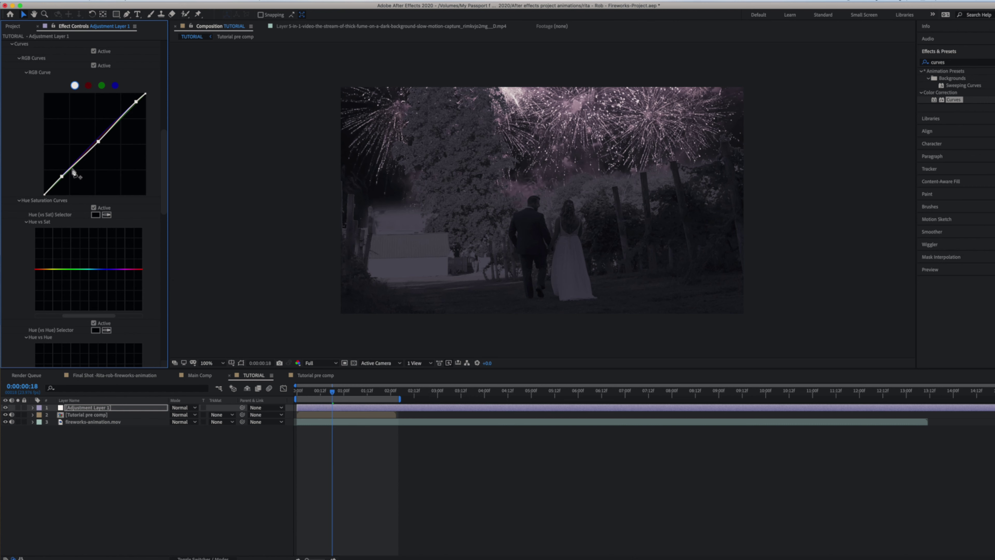
scroll(106, 256, "up", 10)
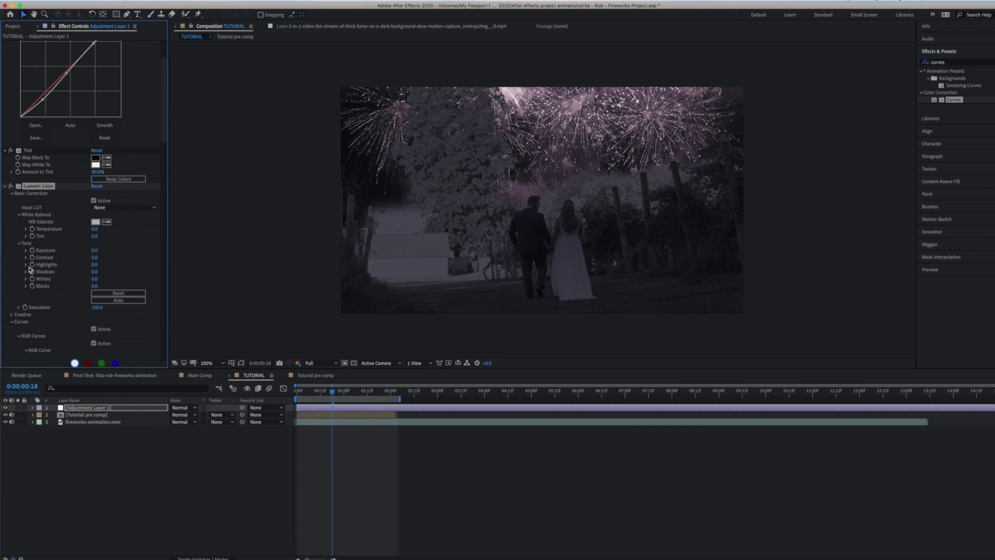
scroll(30, 271, "down", 5)
- Collapse the Lumetri Curves section, turn on the Glow effect on Adjustment Layer 1 and preview the result in the timeline
left_click(11, 189)
left_click(11, 248)
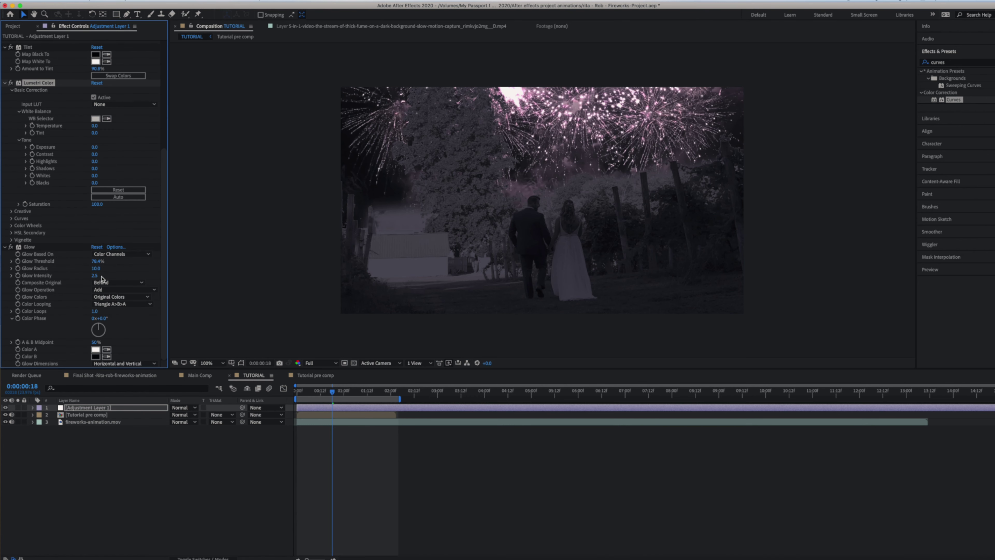
left_click_drag(335, 392, 345, 398)
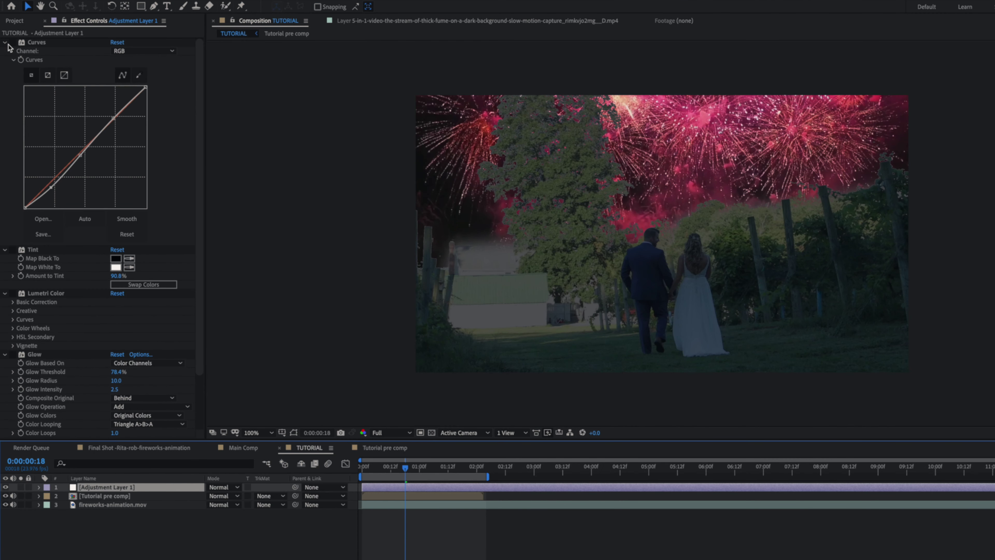
- Enable the Curves, Tint and Lumetri Color effects on Adjustment Layer 1
left_click(12, 43)
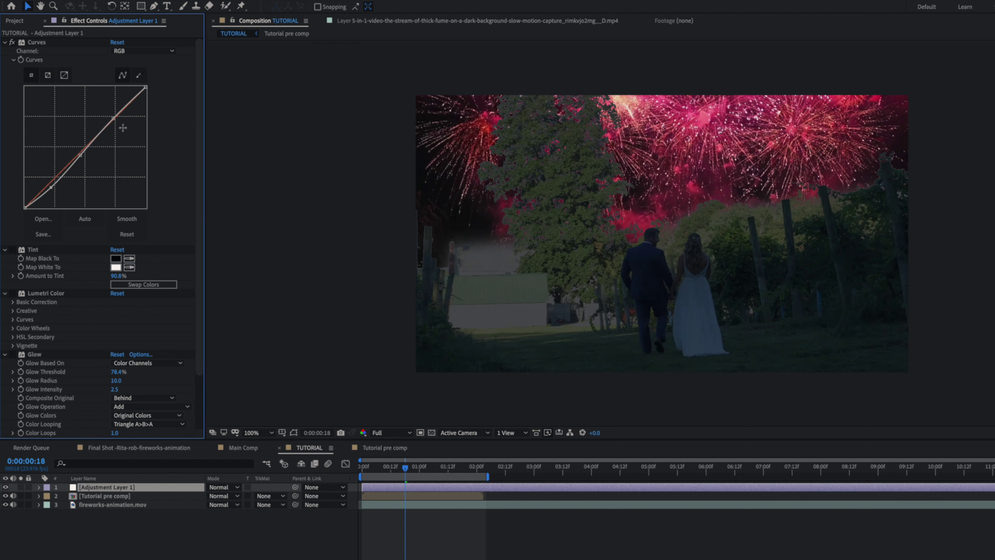
left_click(12, 250)
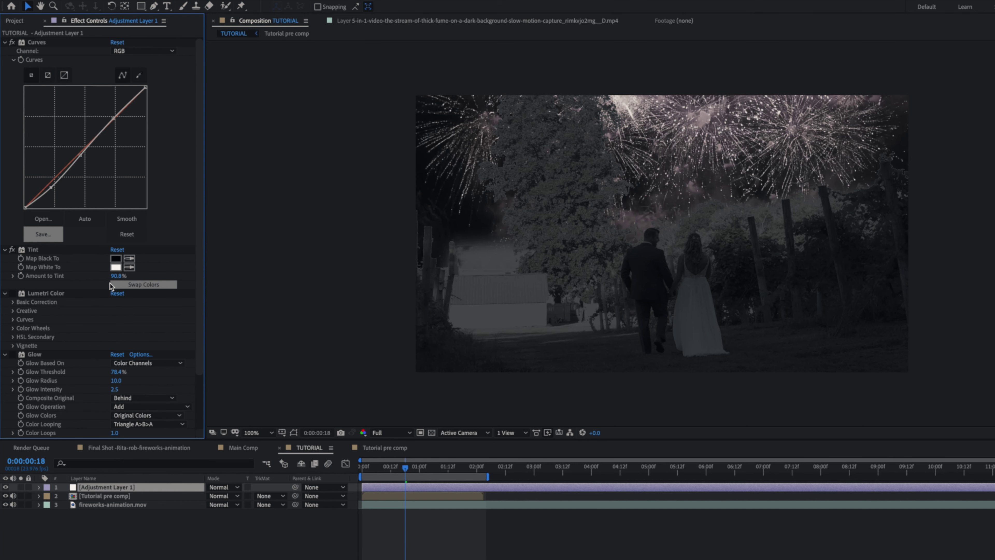
left_click(12, 293)
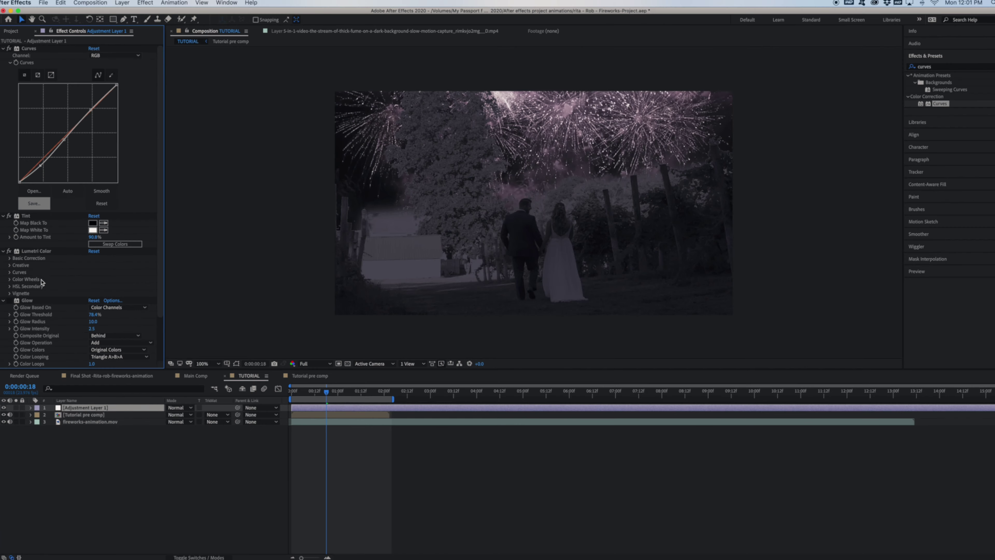
- Examine Lumetri Color's Basic Correction settings and its master, red, green and blue RGB curves on Adjustment Layer 1
left_click(10, 259)
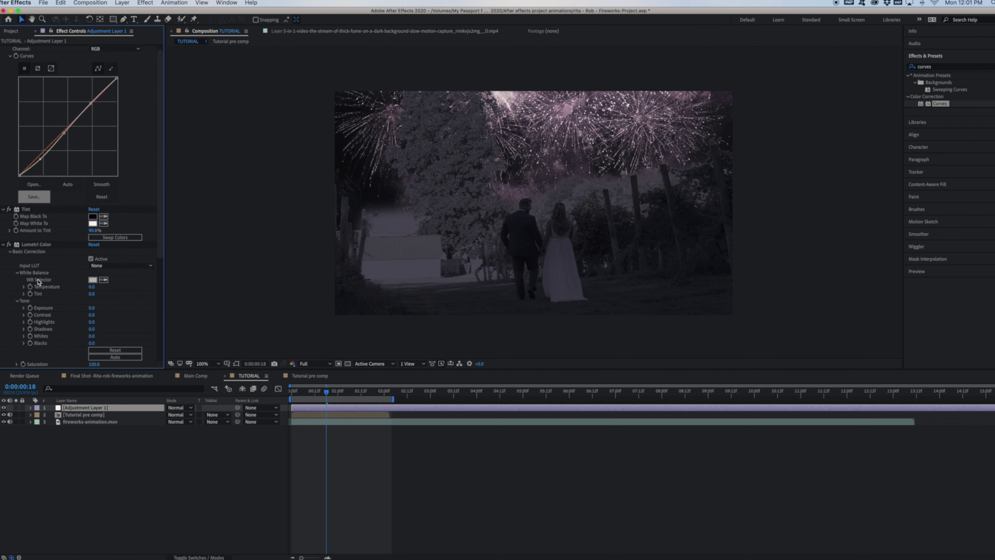
scroll(38, 281, "down", 6)
left_click(11, 242)
left_click(10, 241)
left_click(10, 248)
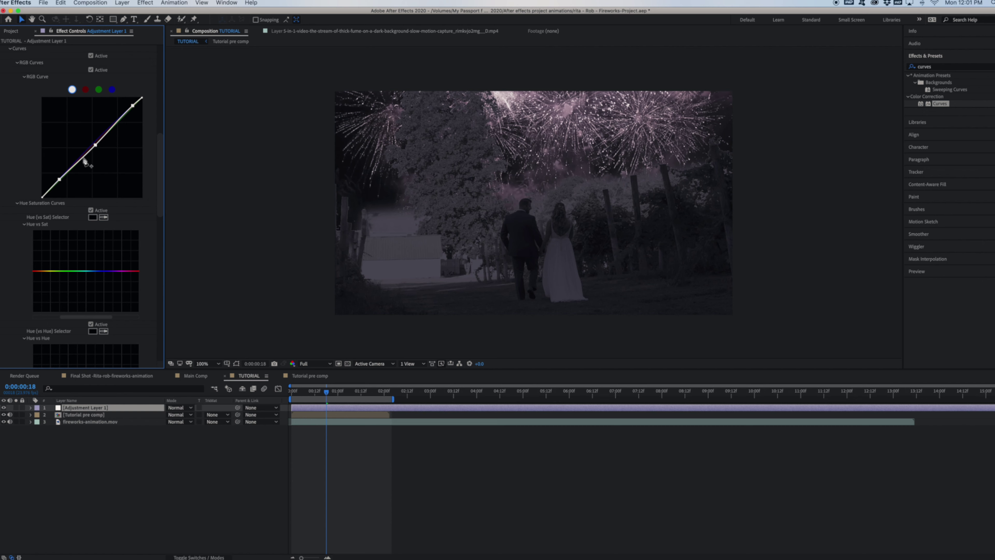
left_click(86, 90)
left_click(99, 90)
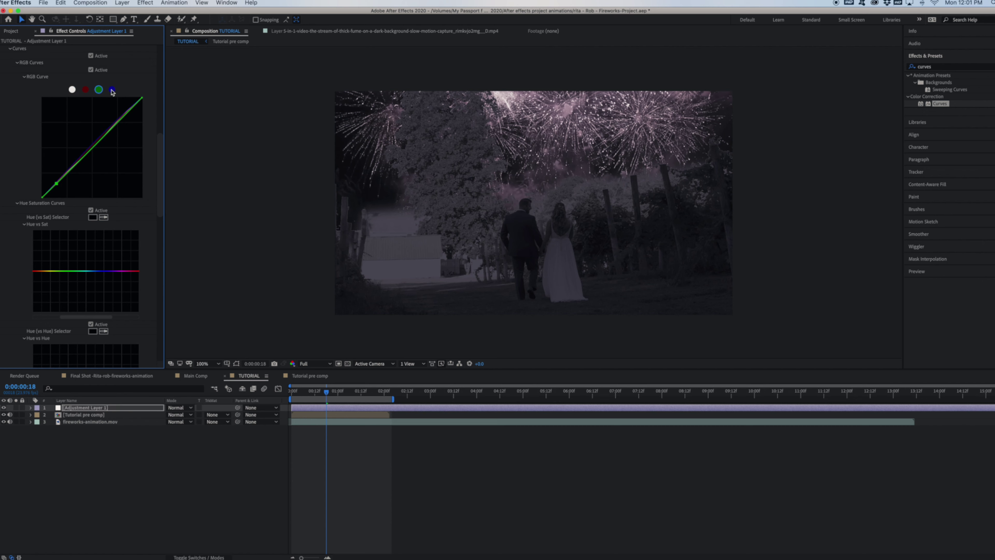
left_click(112, 91)
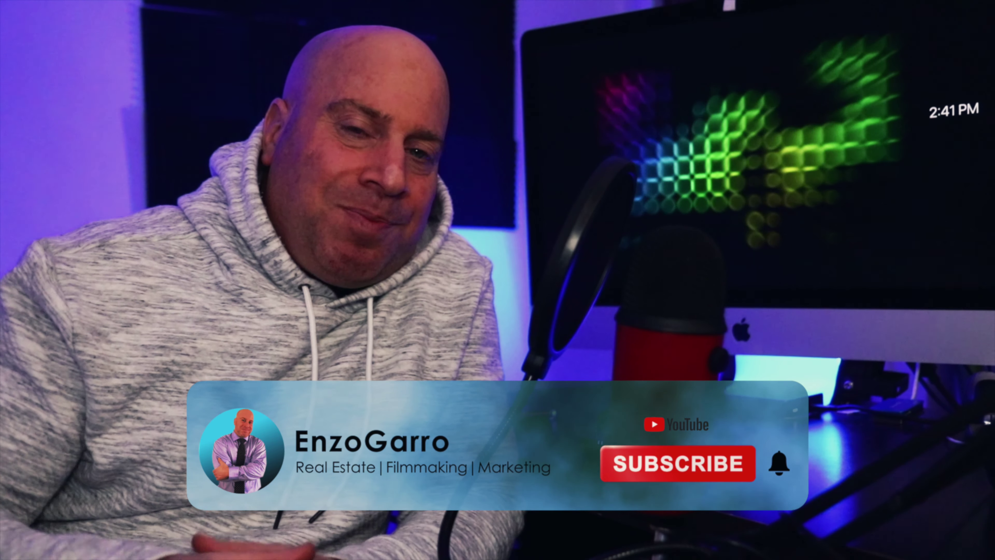